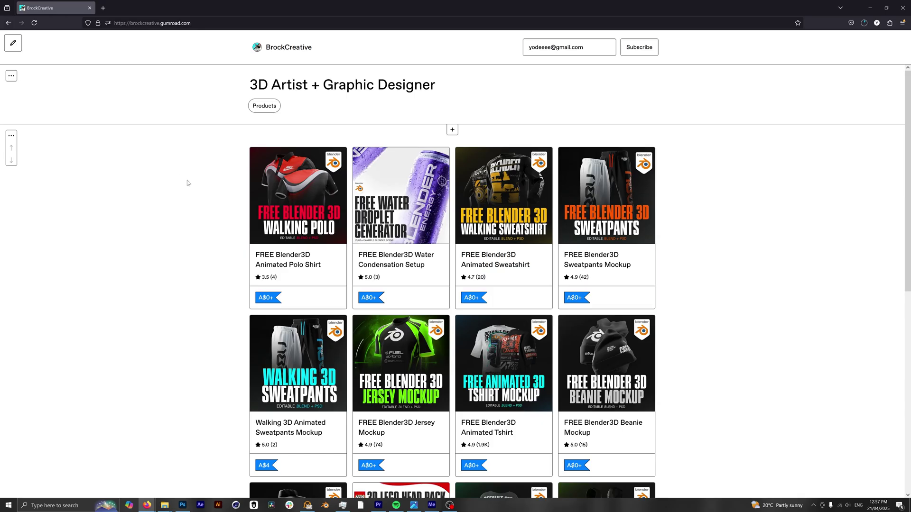
# - Refresh the BrockCreative store page and open the FREE Blender3D Knitted Tshirt Mockup product
pyautogui.scroll(-1, 157, 166)
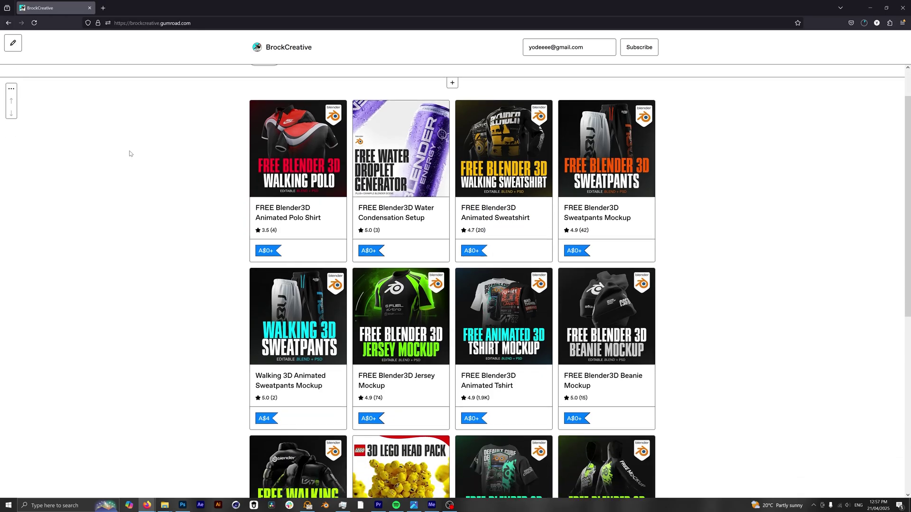
pyautogui.scroll(1, 128, 150)
pyautogui.press('F5')
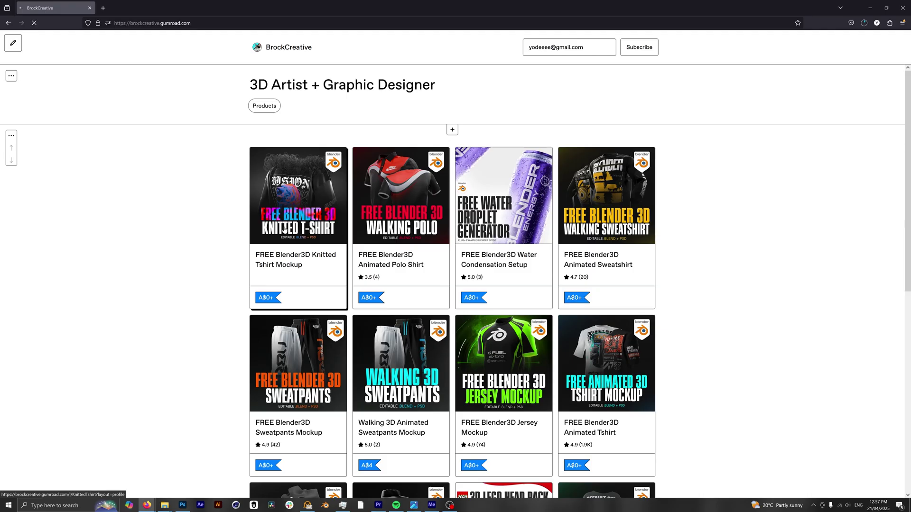
pyautogui.click(291, 201)
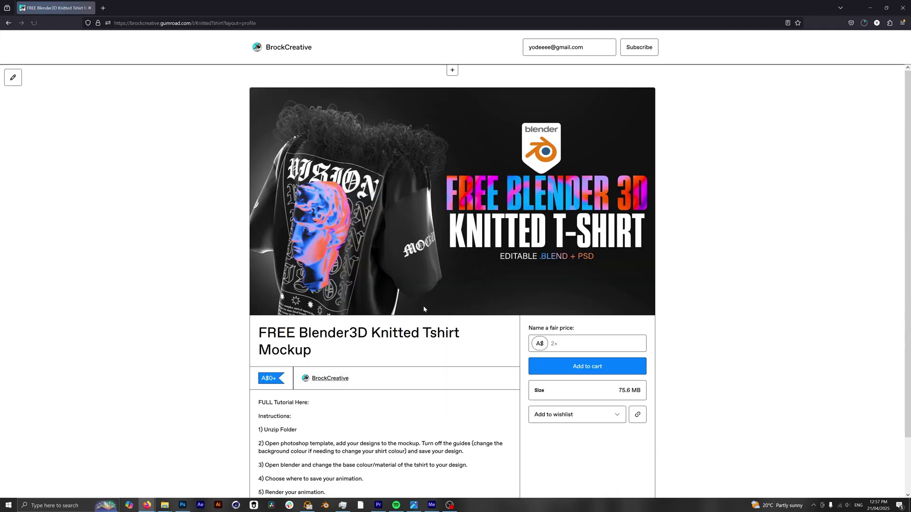
# - Try 0, 2 and 3 as the product's price, clearing each entry
pyautogui.click(562, 343)
pyautogui.write('0')
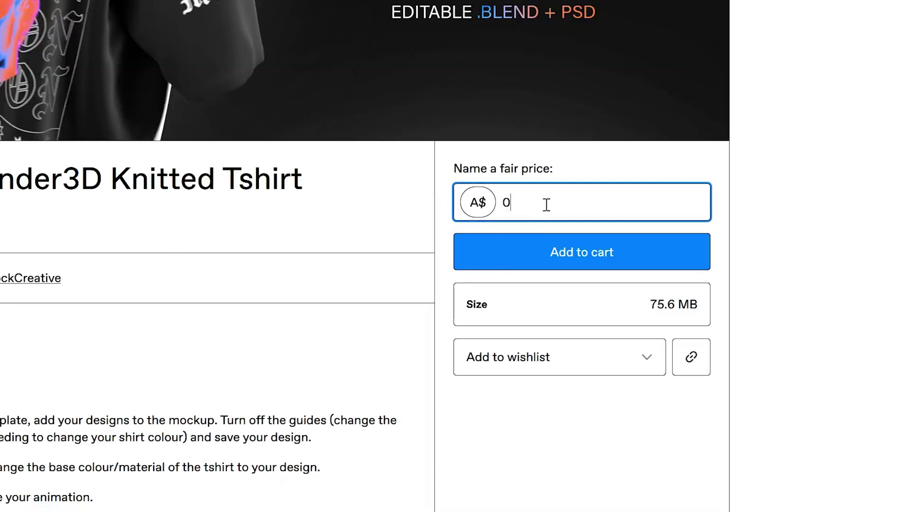
pyautogui.press('BackSpace')
pyautogui.write('2')
pyautogui.press('BackSpace')
pyautogui.write('3')
pyautogui.press('BackSpace')
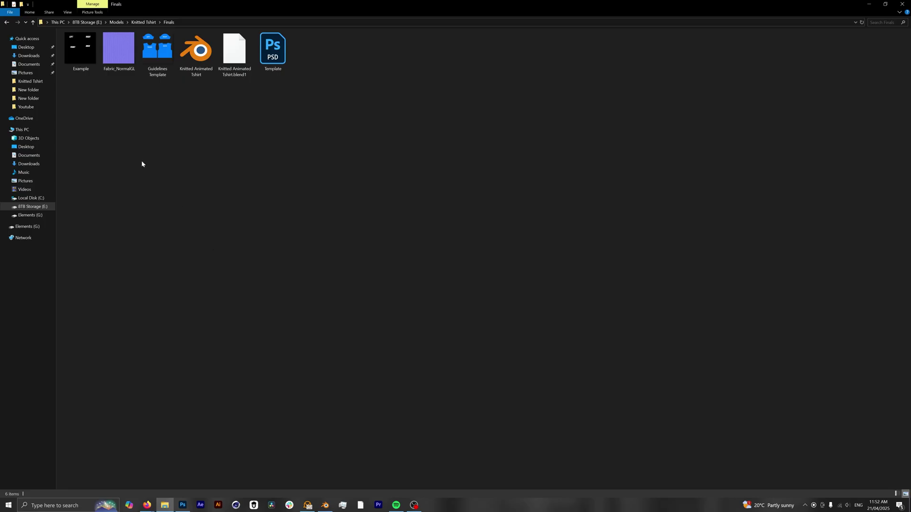
# - Open the Knitted Animated Tshirt Blender file from the Finals folder and play its animation
pyautogui.moveTo(82, 135); pyautogui.dragTo(309, 123)
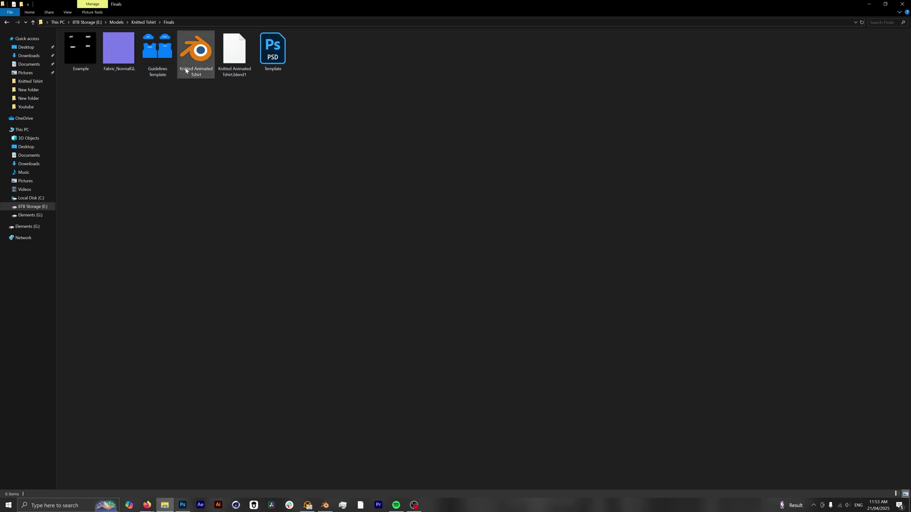
pyautogui.doubleClick(198, 60)
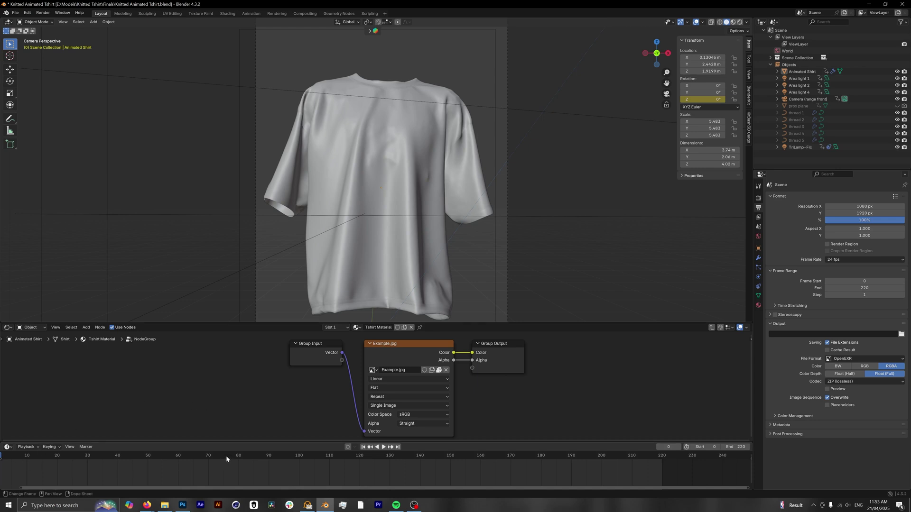
pyautogui.keyDown('ctrl'); pyautogui.scroll(2, 18, 488); pyautogui.keyUp('ctrl')
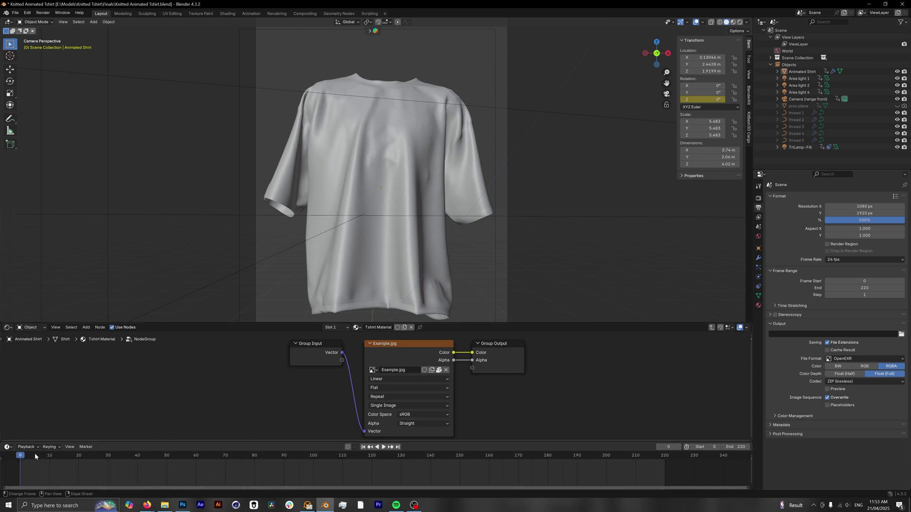
pyautogui.press('space')
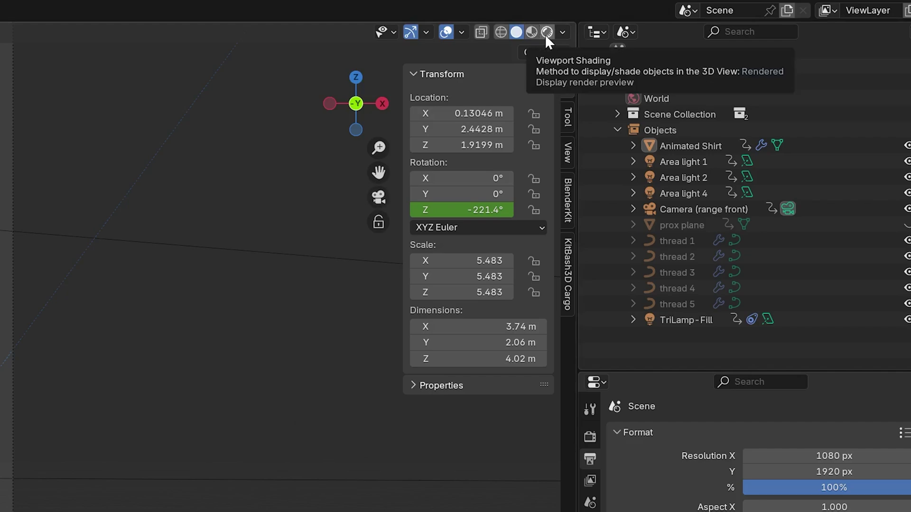
# - Switch the viewport to rendered shading and inspect the shirt at several points of the animation, ending at frame 181
pyautogui.click(546, 33)
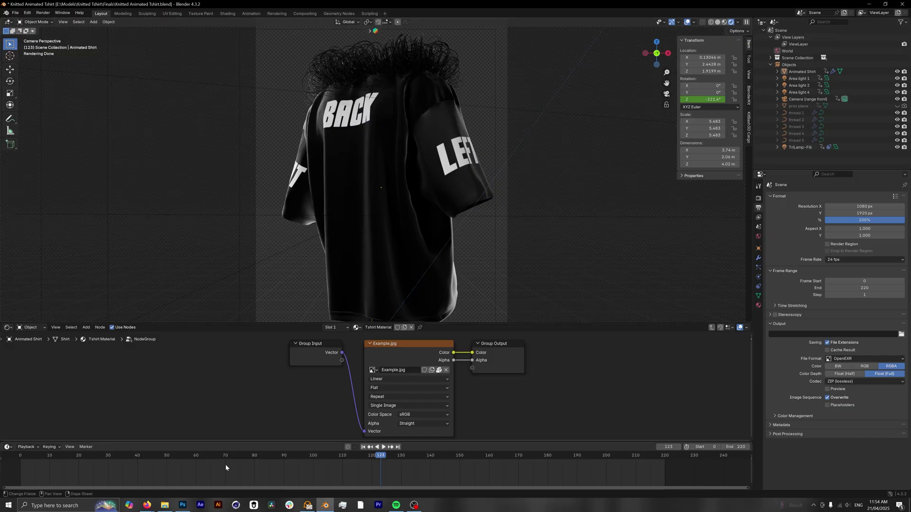
pyautogui.click(198, 457)
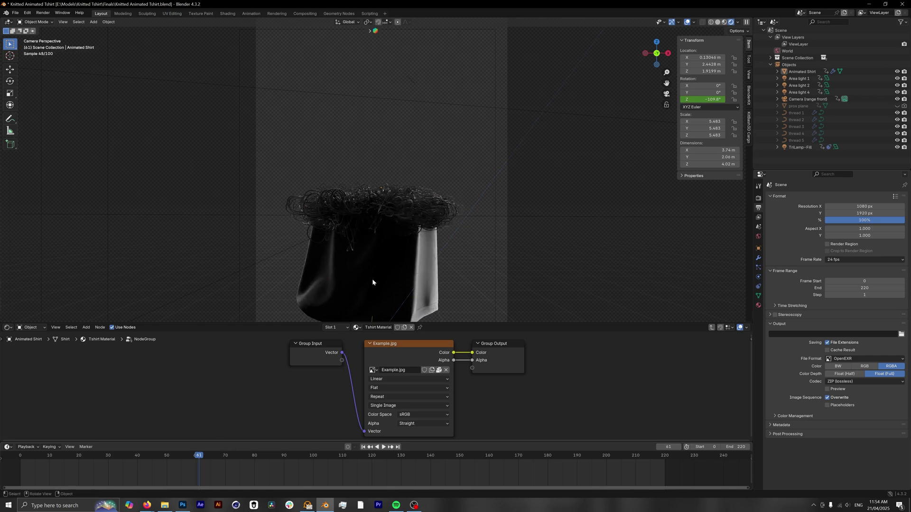
pyautogui.click(348, 456)
pyautogui.click(40, 457)
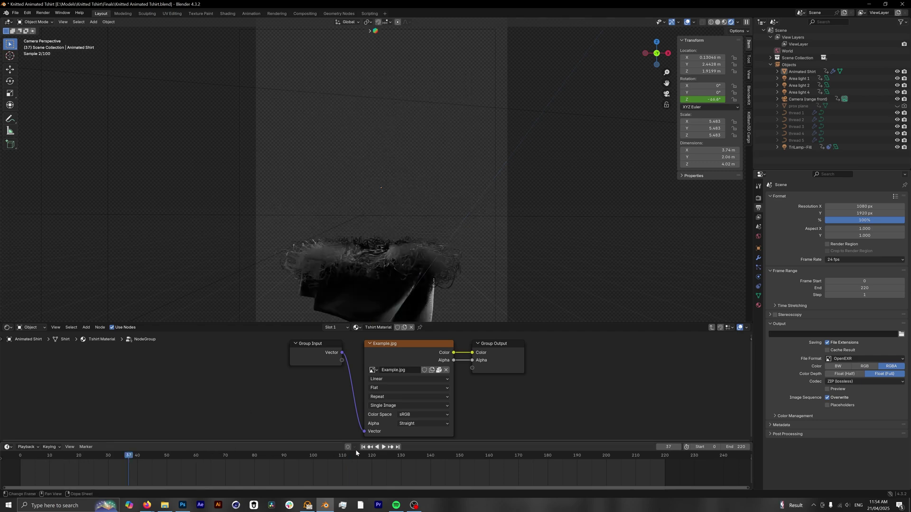
pyautogui.click(472, 457)
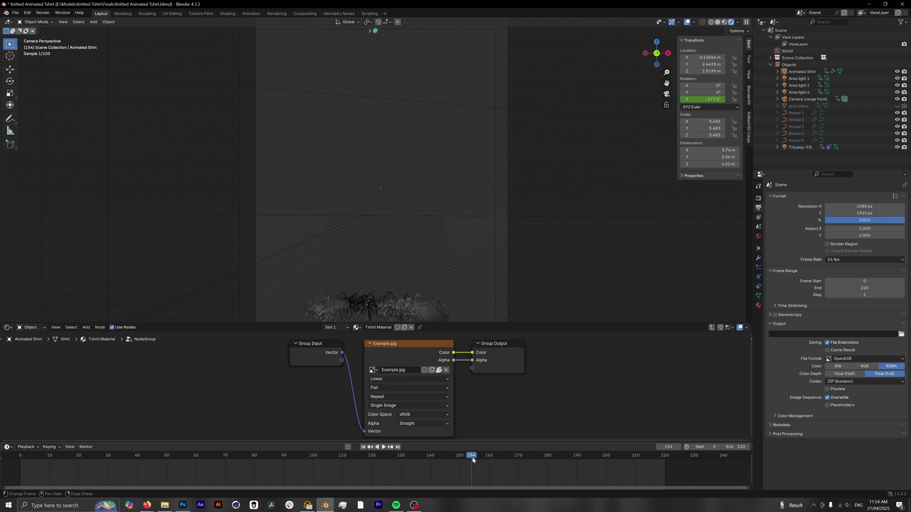
pyautogui.click(550, 457)
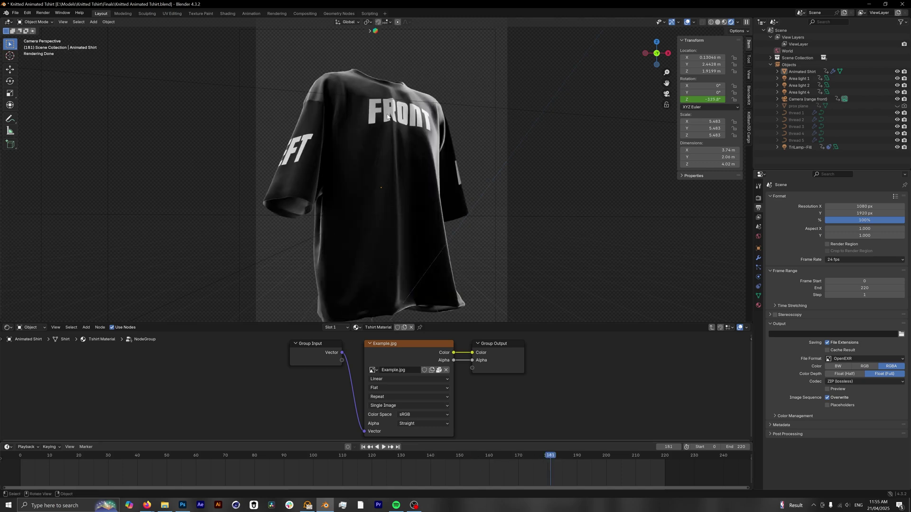
# - Select the animated shirt and set the density of its KnittedAnimation geometry nodes modifier to 1000
pyautogui.click(411, 148)
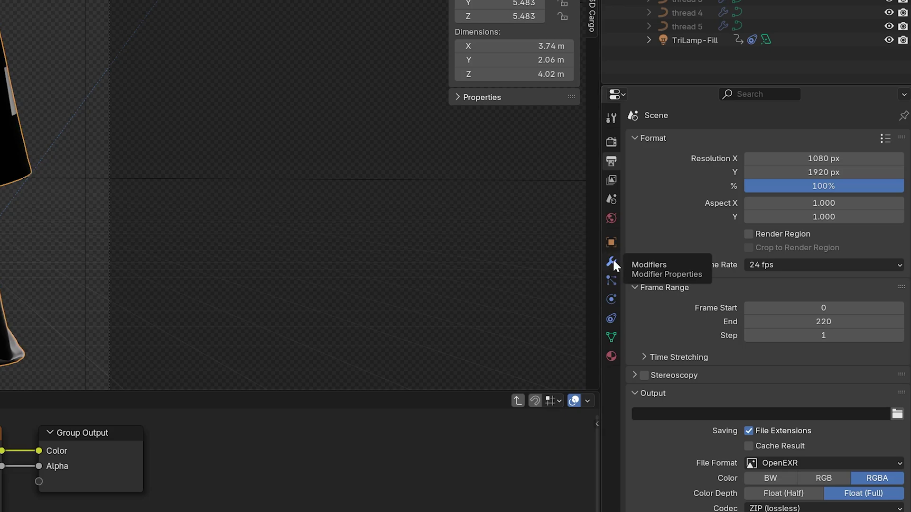
pyautogui.click(759, 259)
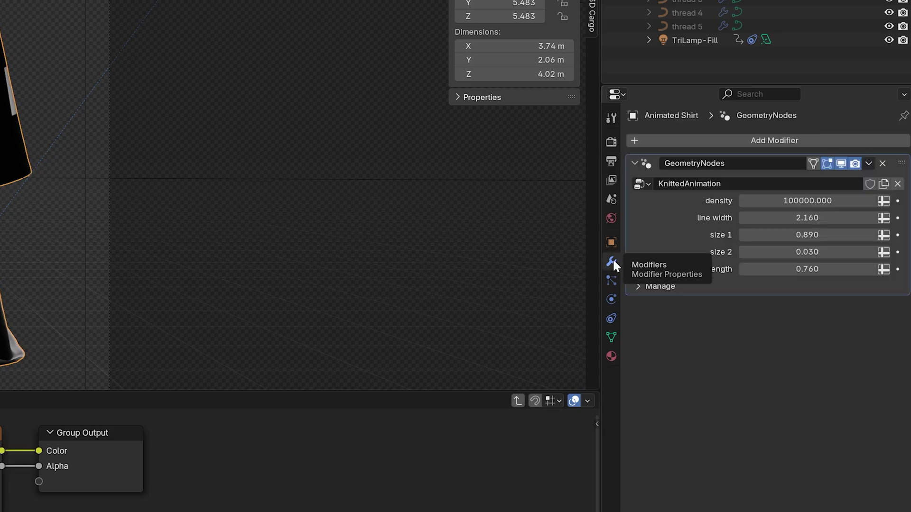
pyautogui.click(788, 201)
pyautogui.moveTo(779, 196); pyautogui.dragTo(761, 199)
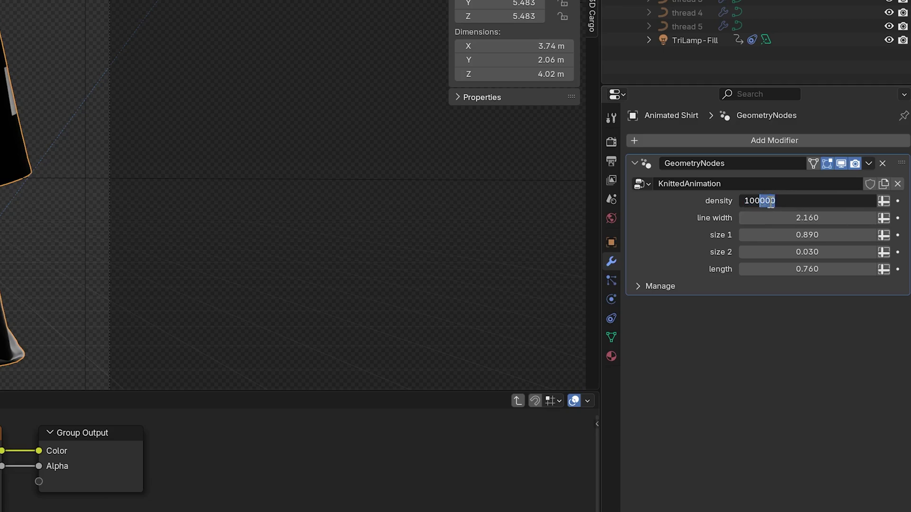
pyautogui.write('0')
pyautogui.press('Return')
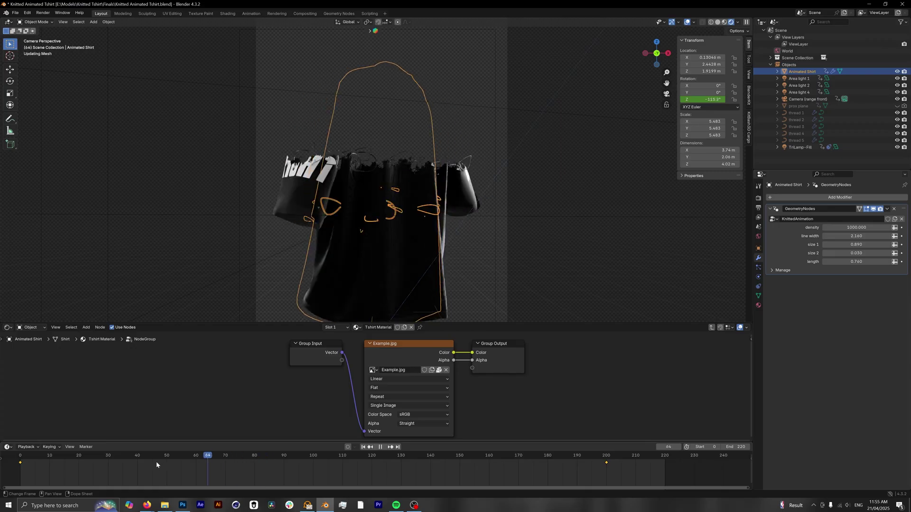
# - Preview the knitting threads at the reduced density around frame 114 and deselect the shirt
pyautogui.moveTo(157, 465); pyautogui.dragTo(356, 463)
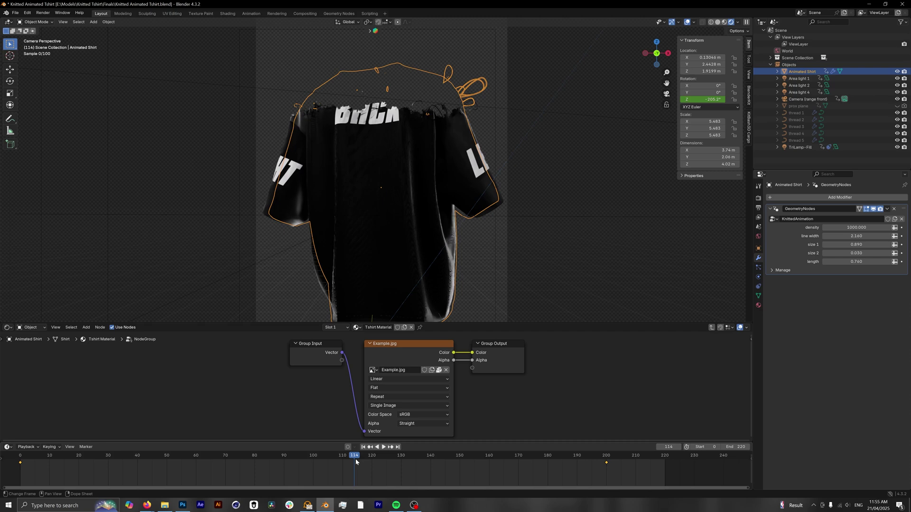
pyautogui.press('space')
pyautogui.click(551, 254)
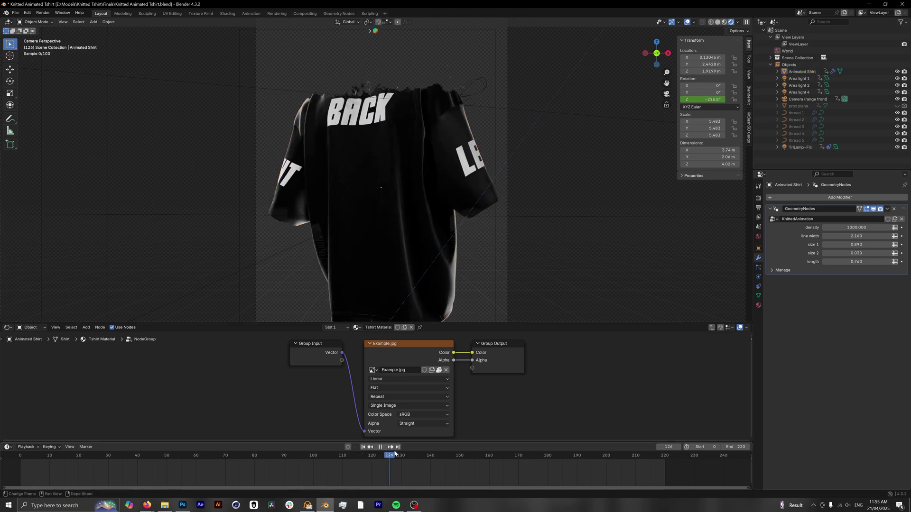
# - Set the KnittedAnimation modifier's density to 10000 and check the threads at about frame 78
pyautogui.click(845, 229)
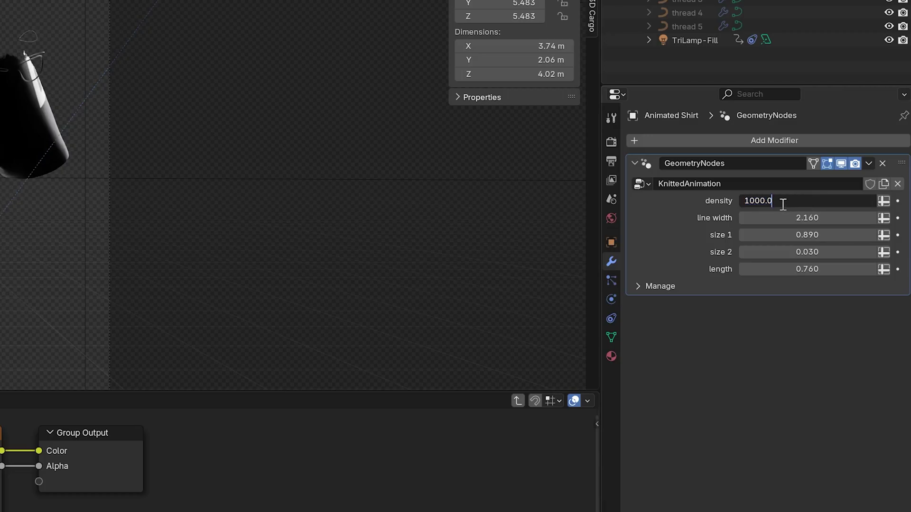
pyautogui.write('10000')
pyautogui.press('Return')
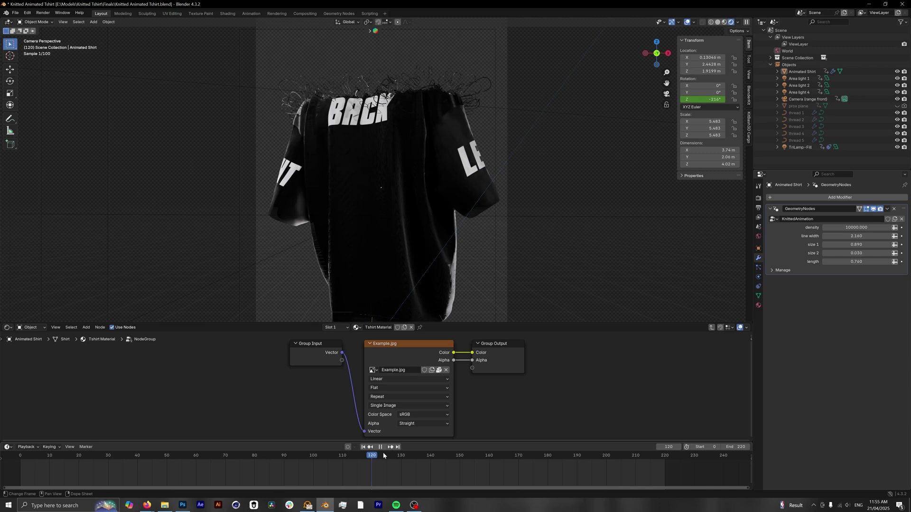
pyautogui.click(250, 454)
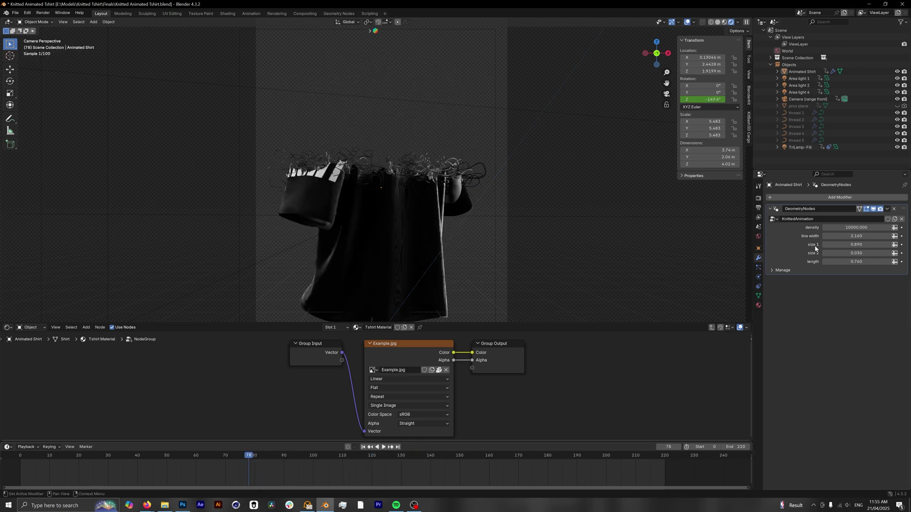
# - Set the KnittedAnimation modifier's density to 100000 and play the animation
pyautogui.click(841, 229)
pyautogui.click(832, 228)
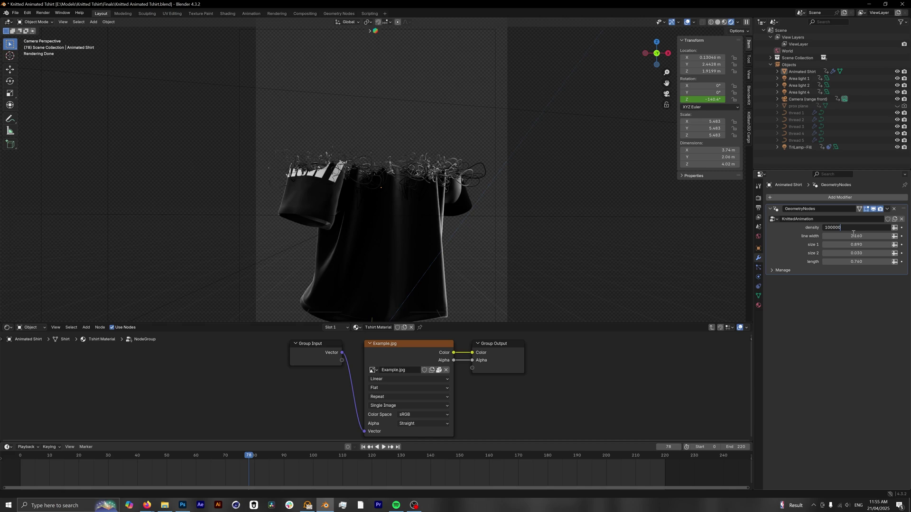
pyautogui.press('Return')
pyautogui.press('space')
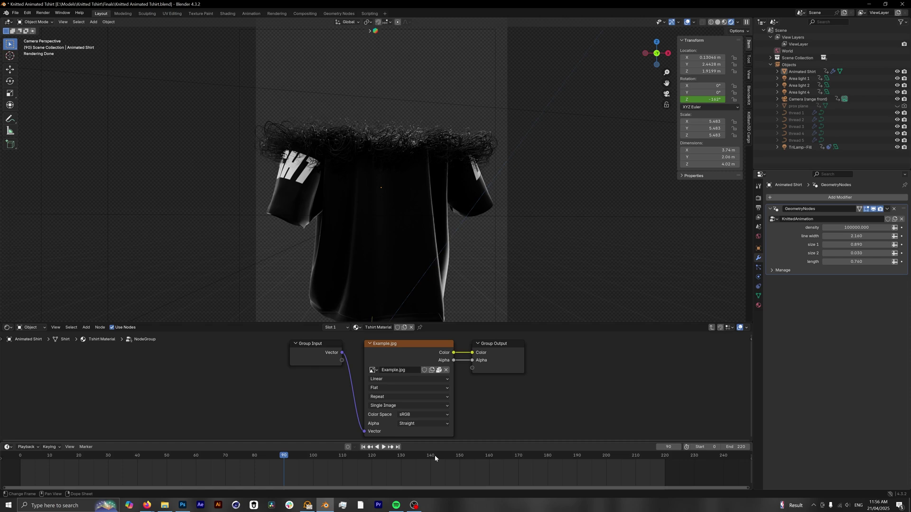
# - Switch to File Explorer, view the Guidelines Template image in the Finals folder, and close it
pyautogui.click(165, 506)
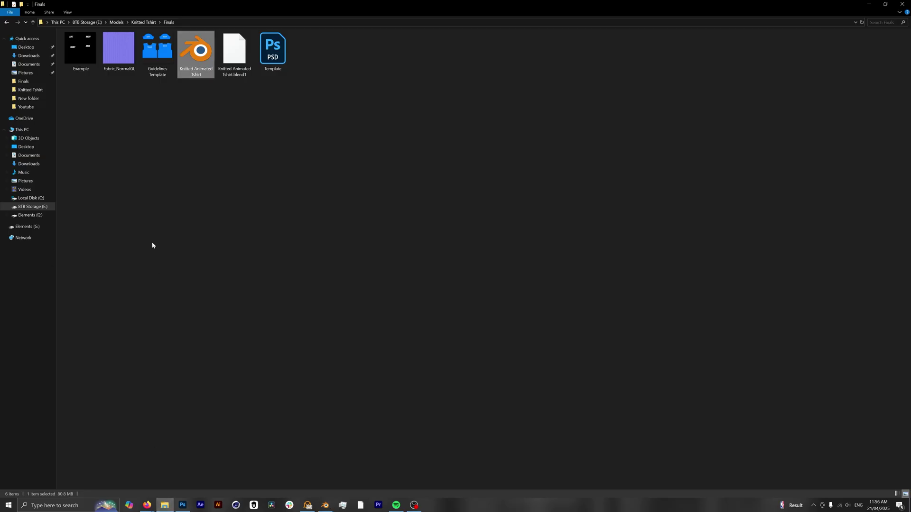
pyautogui.click(260, 99)
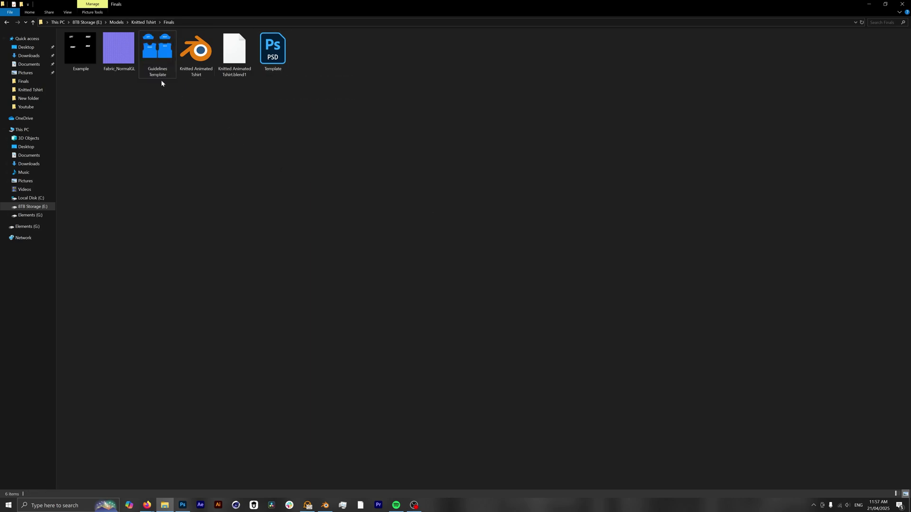
pyautogui.doubleClick(158, 61)
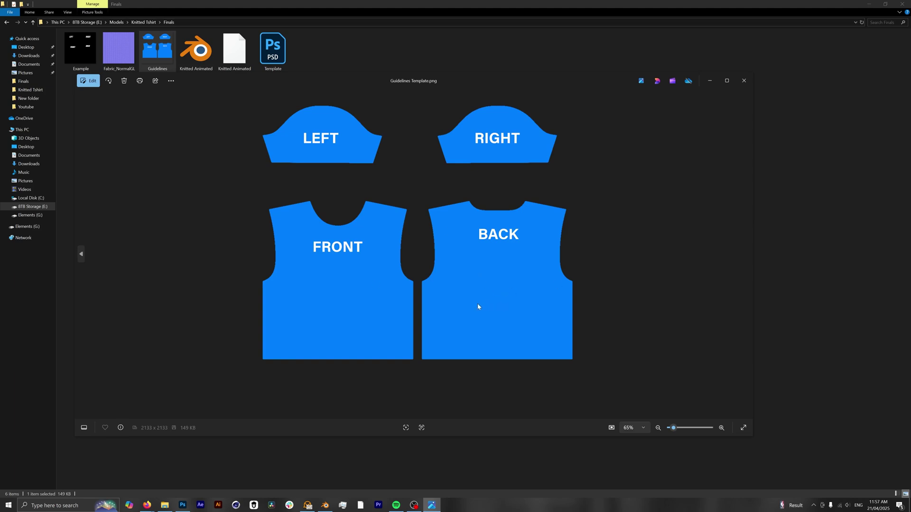
pyautogui.press('Escape')
pyautogui.click(325, 265)
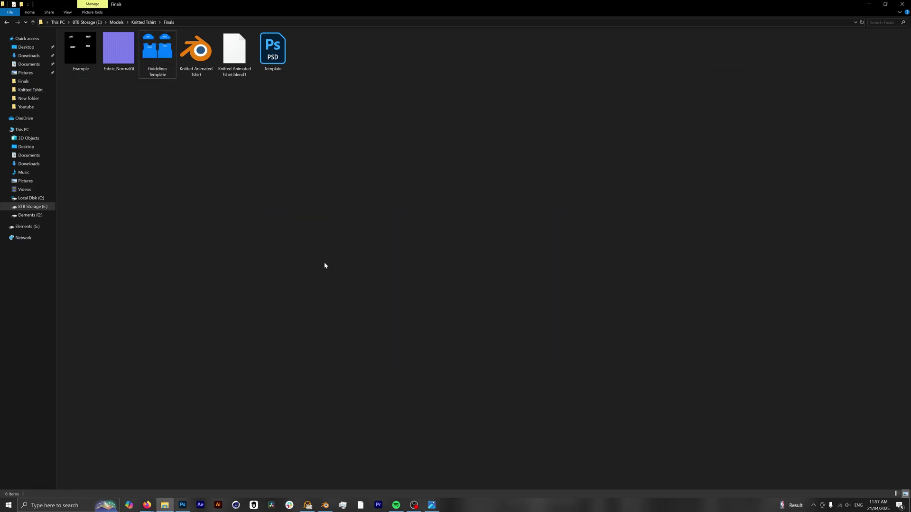
# - Open the Template PSD from the Finals folder in Photoshop and make its SHIRT COLOUR layer visible
pyautogui.doubleClick(273, 50)
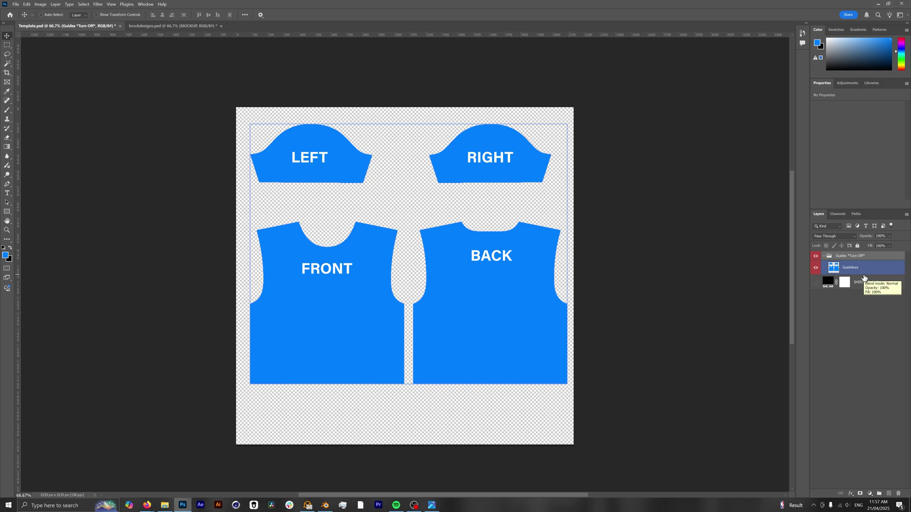
pyautogui.click(864, 273)
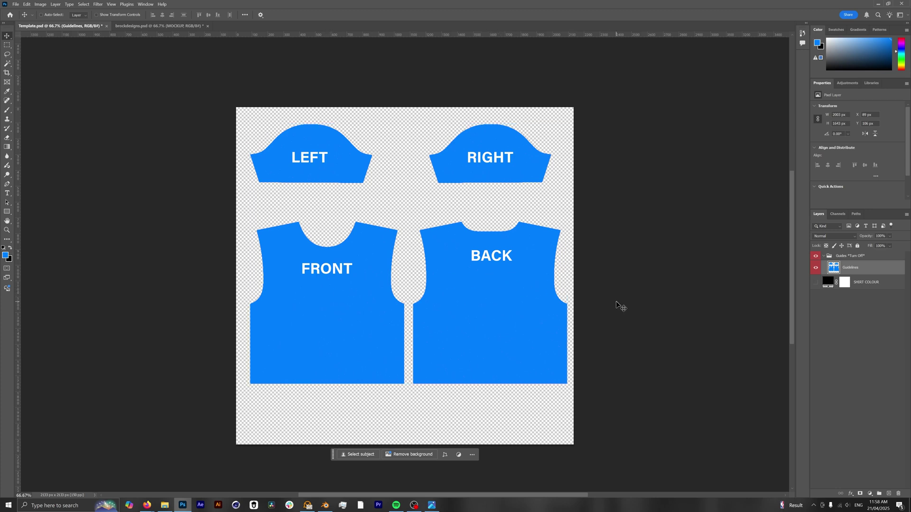
pyautogui.click(835, 285)
pyautogui.click(816, 283)
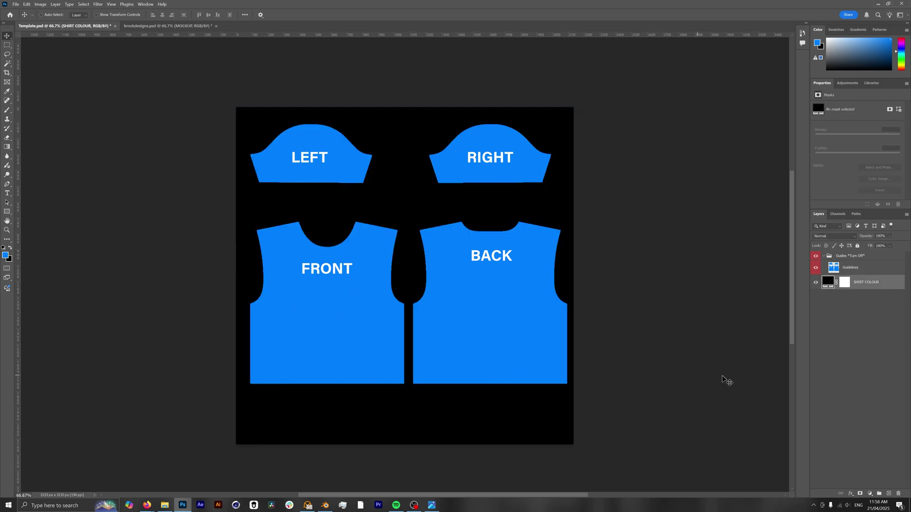
# - Try red ff0000 and pink ff0042 on the SHIRT COLOUR fill, and return it to black 000000
pyautogui.doubleClick(828, 282)
pyautogui.write('ff0000')
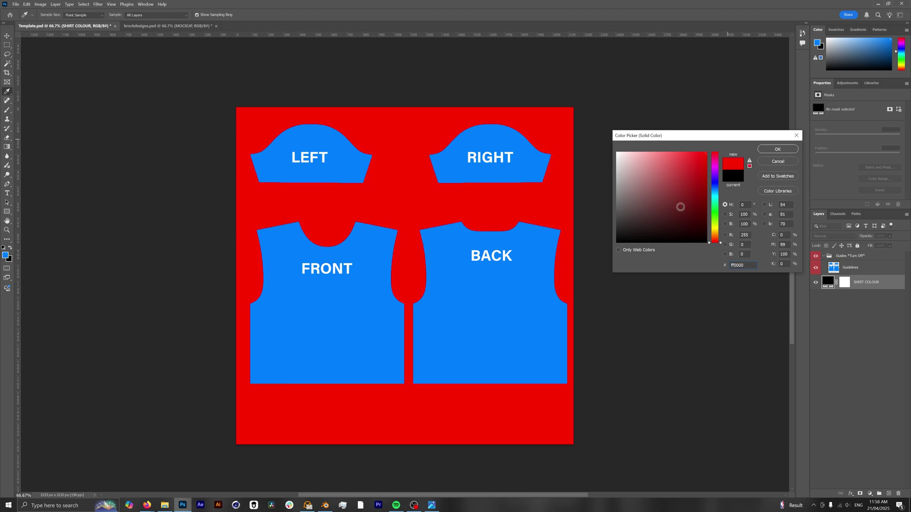
pyautogui.moveTo(715, 216); pyautogui.dragTo(715, 156)
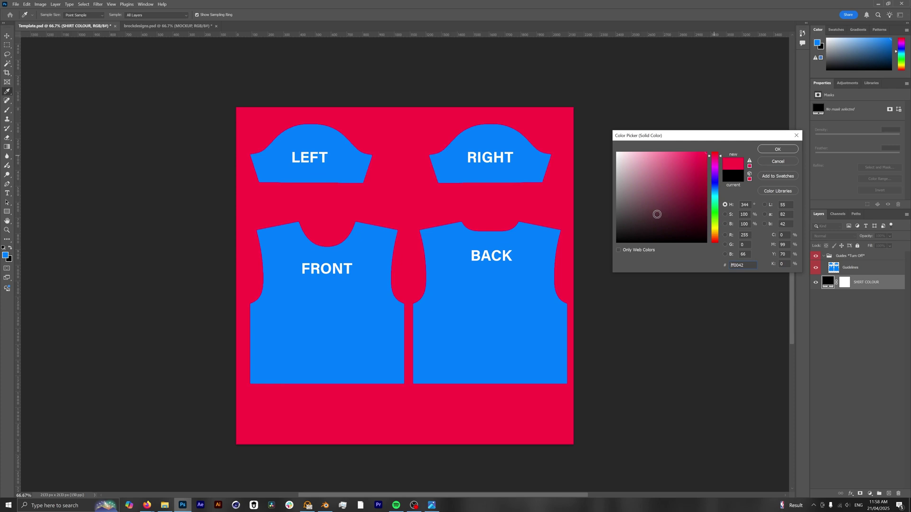
pyautogui.moveTo(657, 212); pyautogui.dragTo(598, 251)
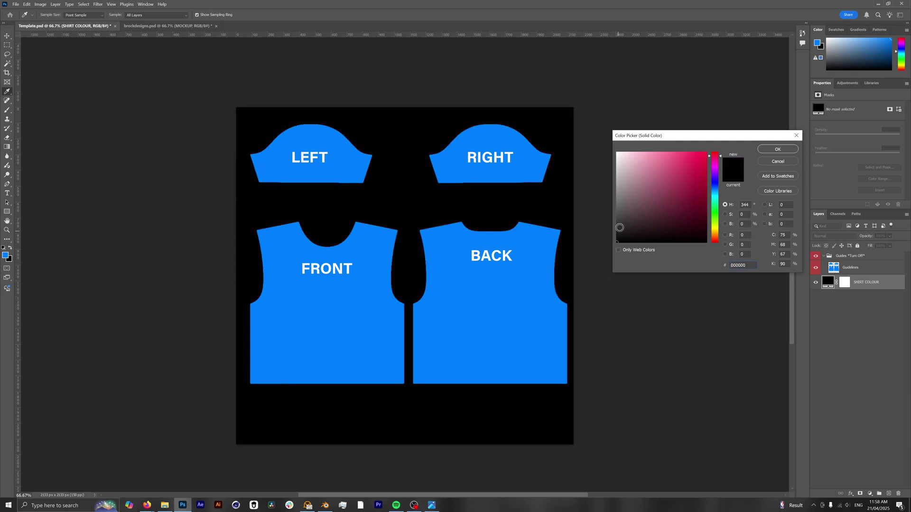
pyautogui.click(774, 148)
pyautogui.press('v')
pyautogui.keyDown('ctrl'); pyautogui.click(480, 135); pyautogui.keyUp('ctrl')
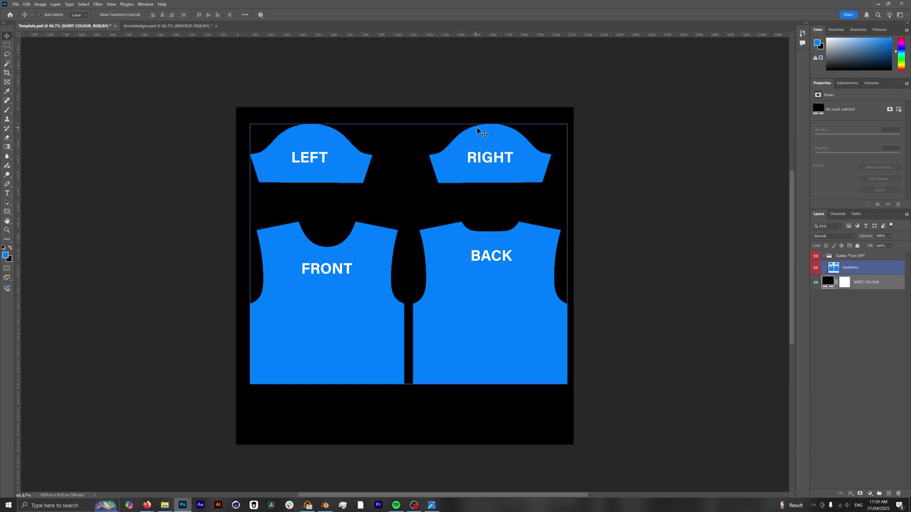
# - Copy the two sleeve text layers, Group 7 and Vector Smart Object from brockdesigns.psd into Template.psd, above the guides and over the shirt pieces
pyautogui.click(166, 26)
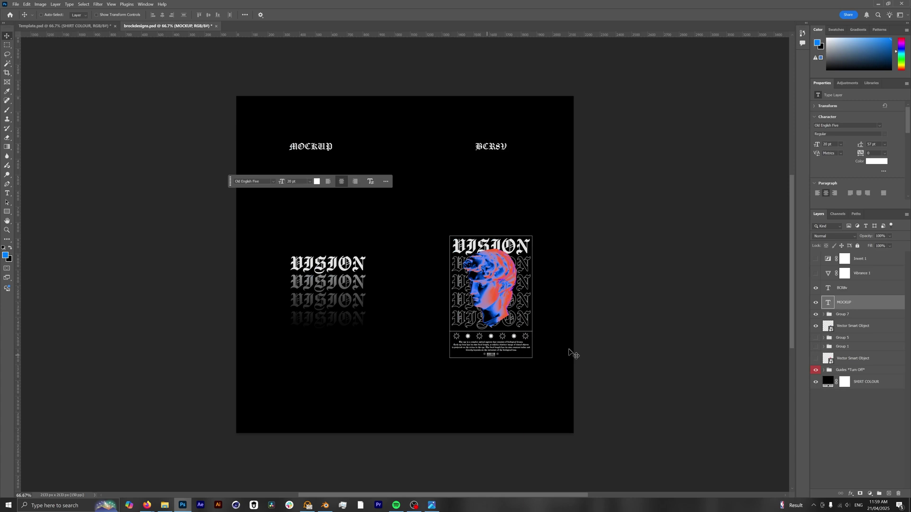
pyautogui.click(842, 288)
pyautogui.keyDown('shift'); pyautogui.click(852, 326); pyautogui.keyUp('shift')
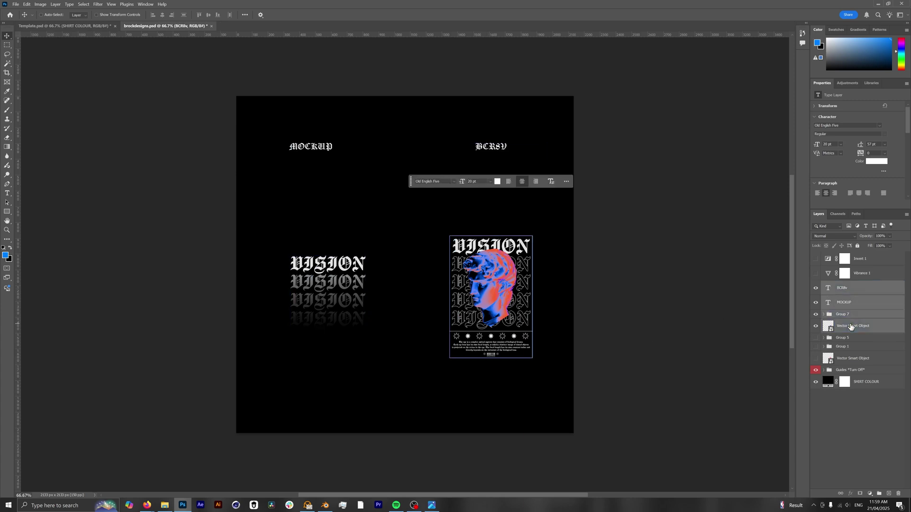
pyautogui.moveTo(523, 270); pyautogui.dragTo(408, 245)
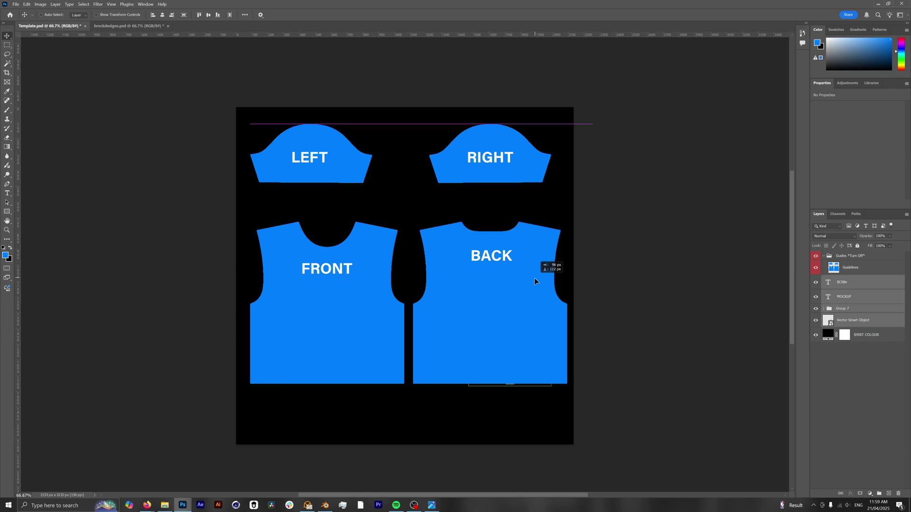
pyautogui.moveTo(850, 279); pyautogui.dragTo(849, 254)
pyautogui.moveTo(503, 315)
pyautogui.mouseDown()
pyautogui.moveTo(457, 295)
pyautogui.moveTo(511, 304)
pyautogui.moveTo(492, 316)
pyautogui.moveTo(508, 306)
pyautogui.moveTo(506, 313)
pyautogui.mouseUp()
# - Hide the Guidelines layer and set the SHIRT COLOUR fill to the near-black 0b0b0b
pyautogui.click(835, 320)
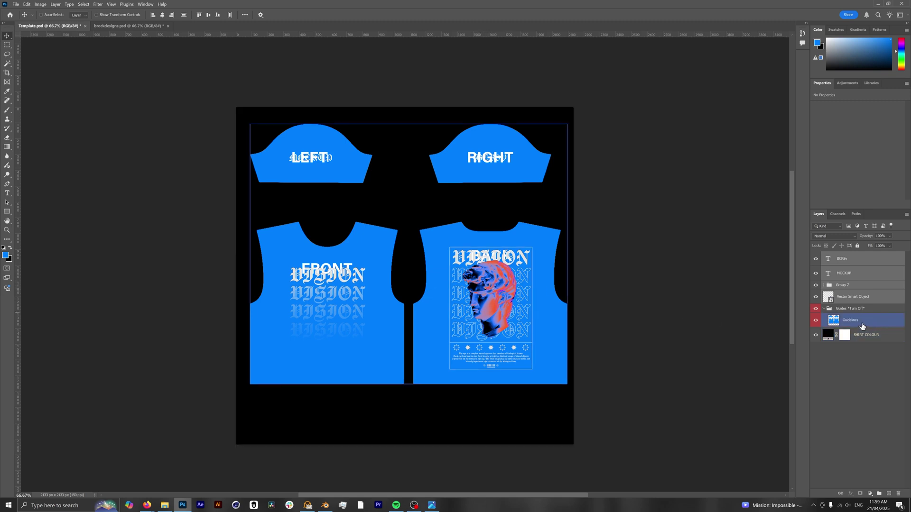
pyautogui.click(816, 321)
pyautogui.doubleClick(828, 334)
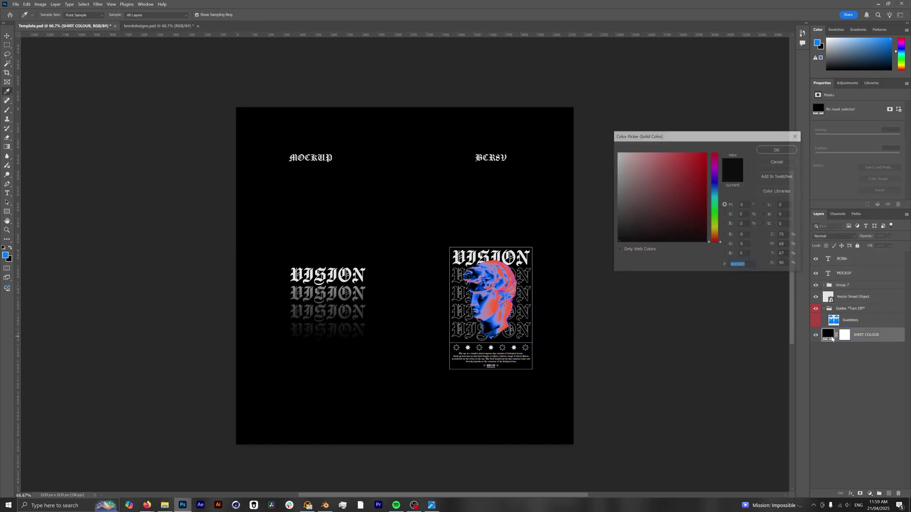
pyautogui.click(525, 257)
pyautogui.click(504, 272)
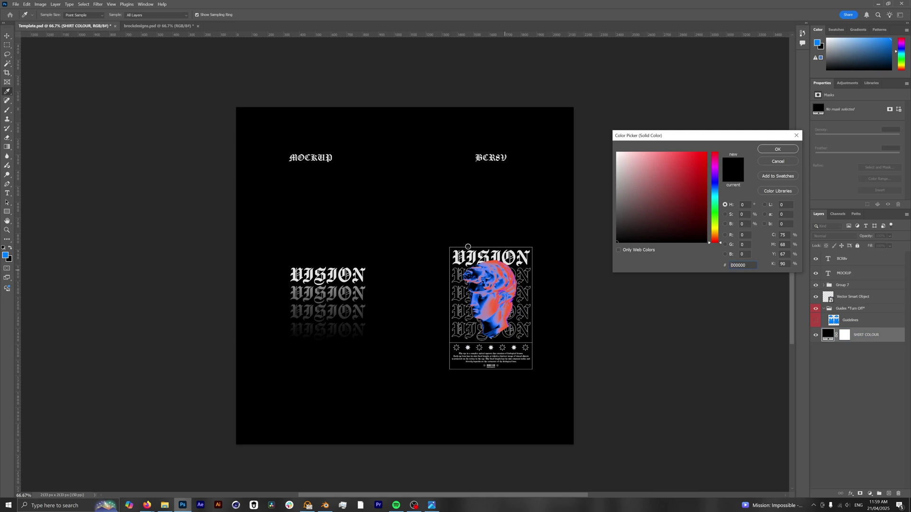
pyautogui.click(468, 247)
pyautogui.click(334, 400)
pyautogui.write('ff0000')
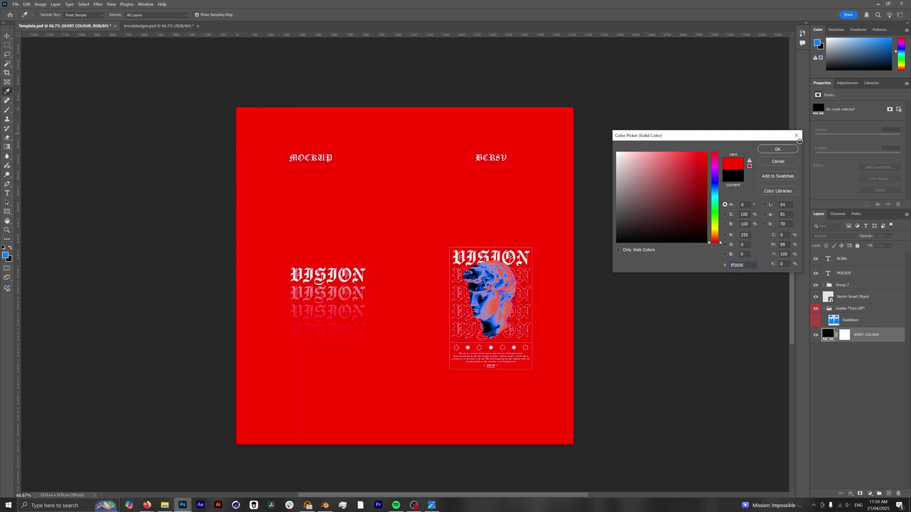
pyautogui.moveTo(674, 223)
pyautogui.mouseDown()
pyautogui.moveTo(664, 228)
pyautogui.moveTo(631, 159)
pyautogui.moveTo(697, 161)
pyautogui.moveTo(588, 242)
pyautogui.mouseUp()
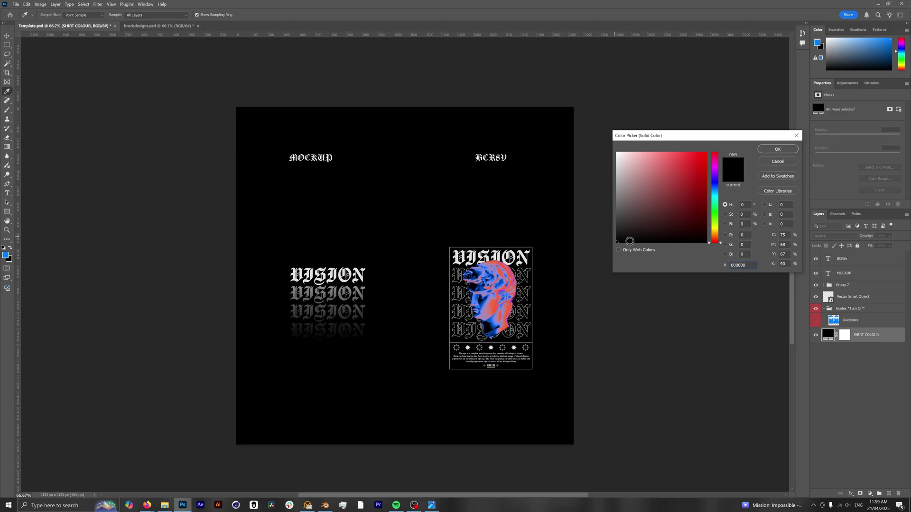
pyautogui.moveTo(630, 241); pyautogui.dragTo(615, 240)
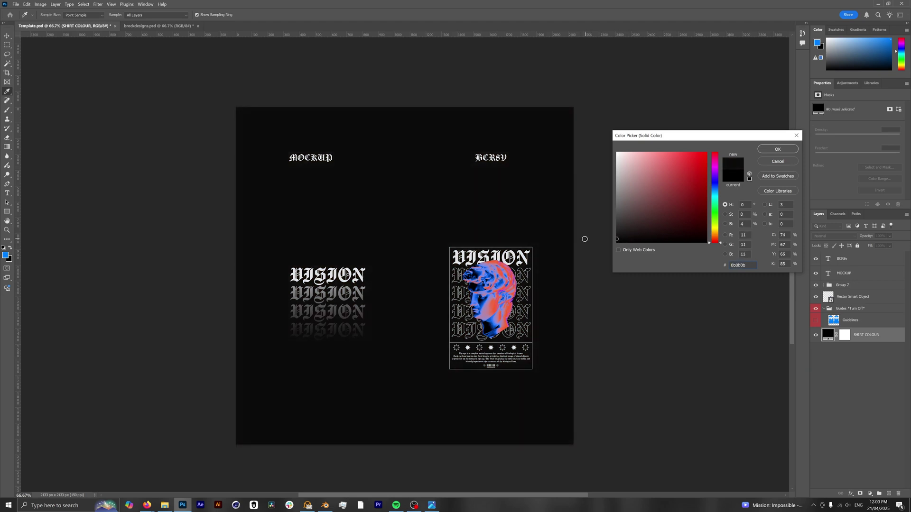
pyautogui.press('Return')
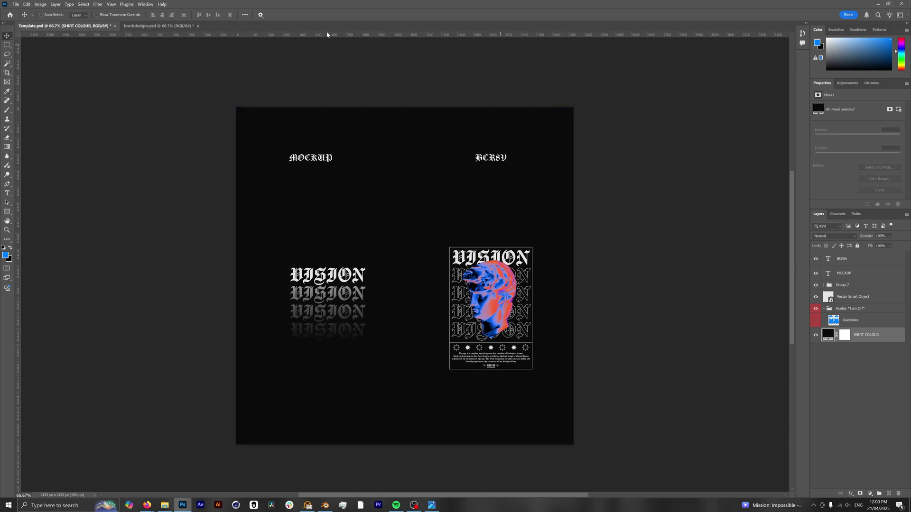
# - Export the finished design as a PNG named Brock Design in the Finals folder
pyautogui.click(16, 4)
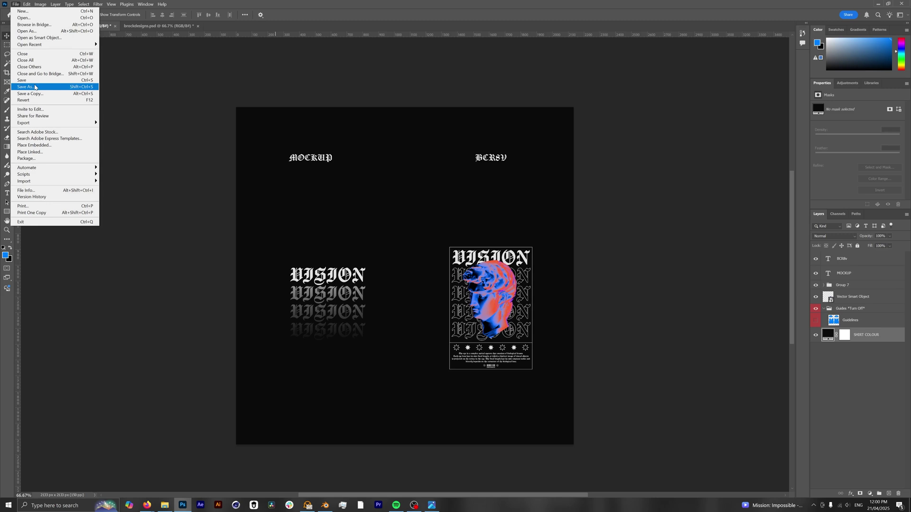
pyautogui.moveTo(70, 125)
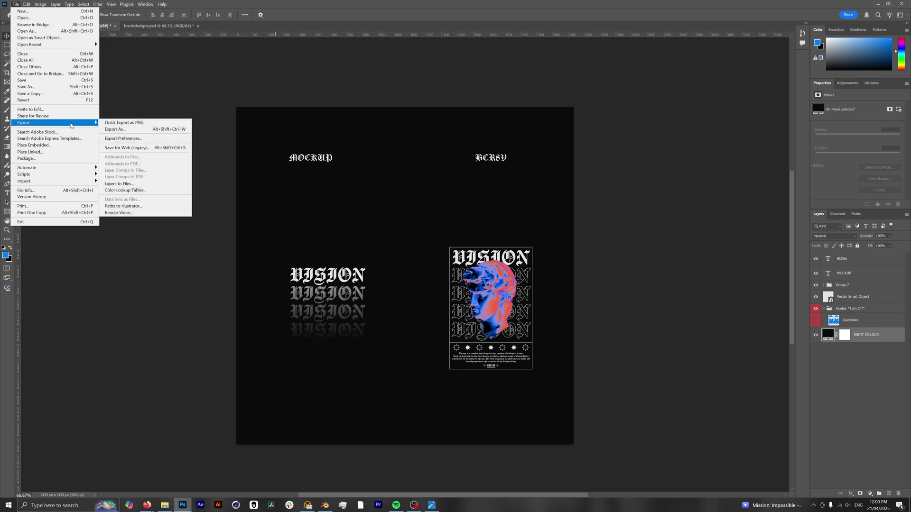
pyautogui.click(124, 123)
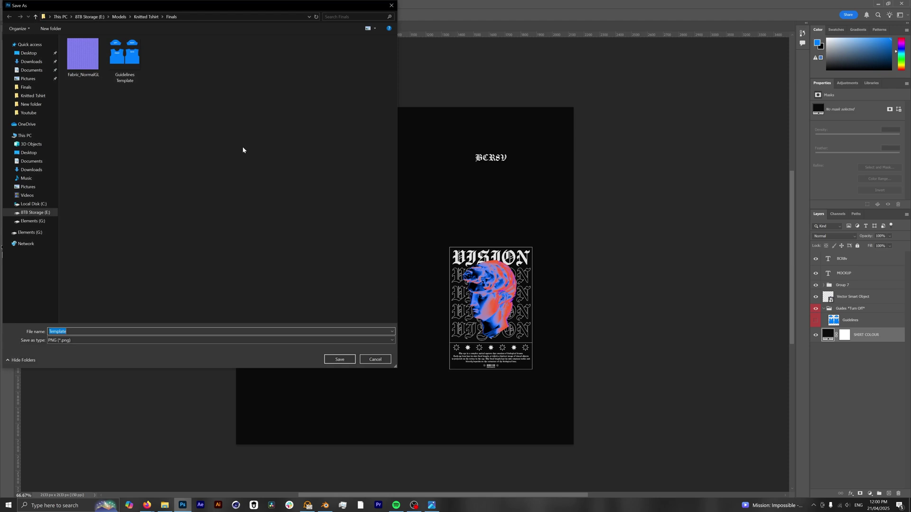
pyautogui.write('Brock Design')
pyautogui.press('Return')
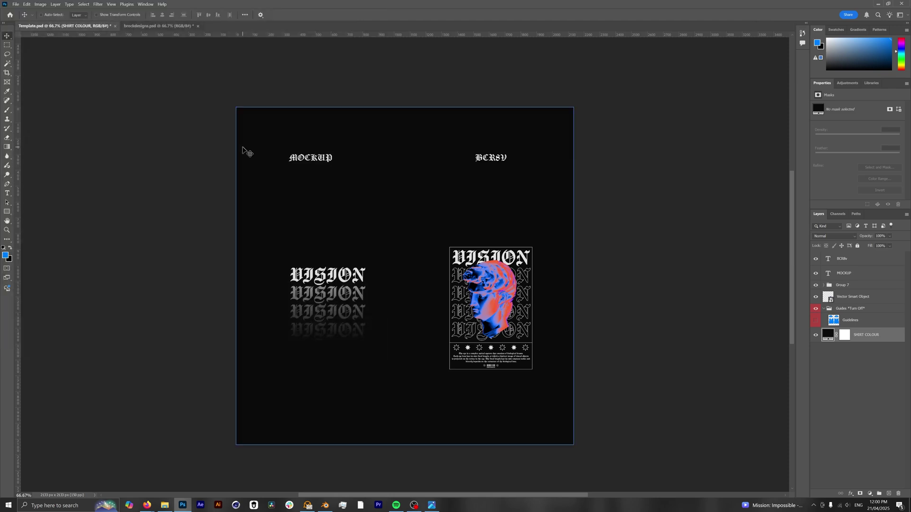
# - Switch to Blender and replace Example.jpg in the T-shirt material's image texture node with Brock Design.png
pyautogui.click(325, 505)
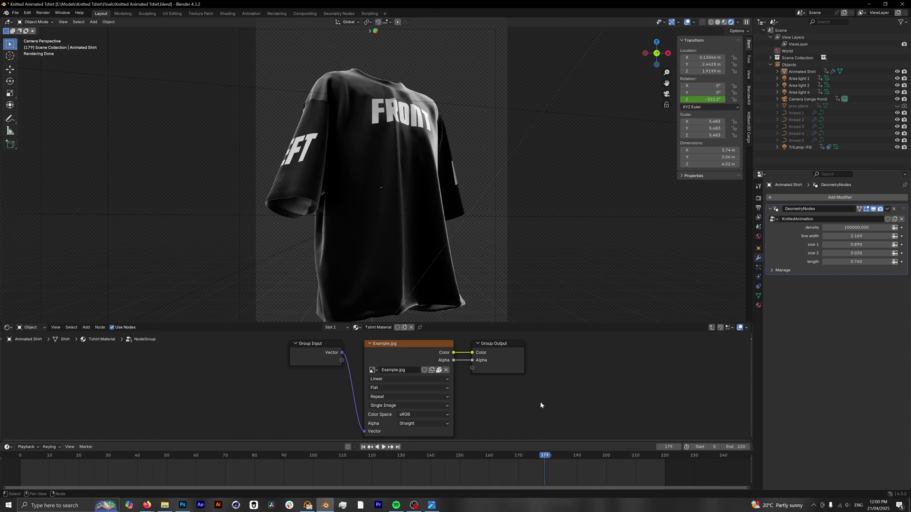
pyautogui.click(407, 351)
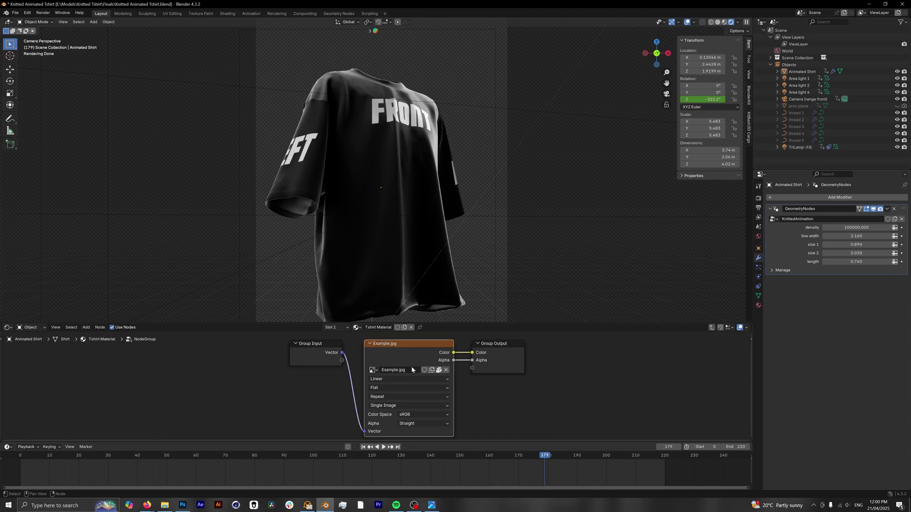
pyautogui.click(446, 370)
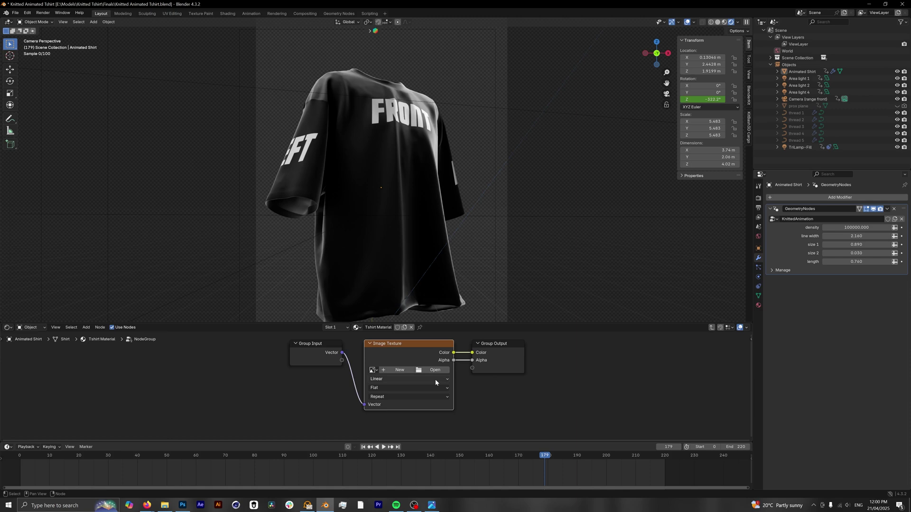
pyautogui.click(425, 372)
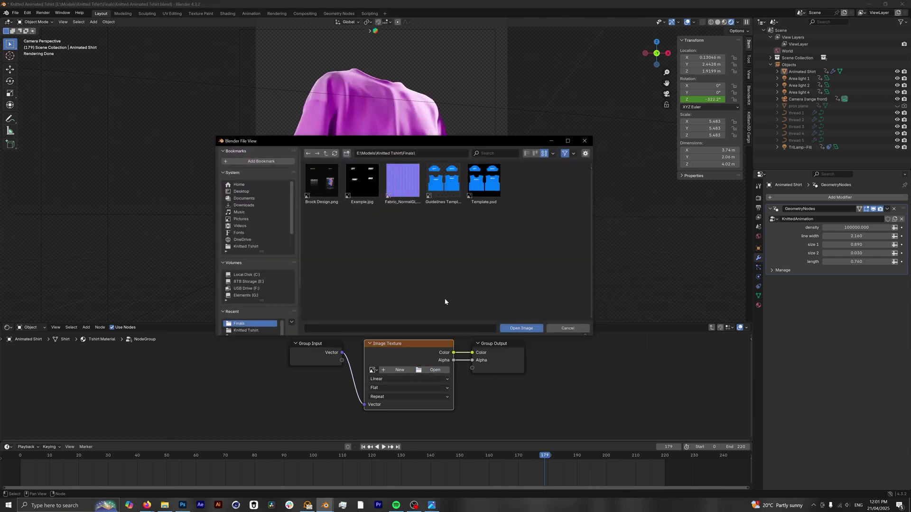
pyautogui.click(324, 202)
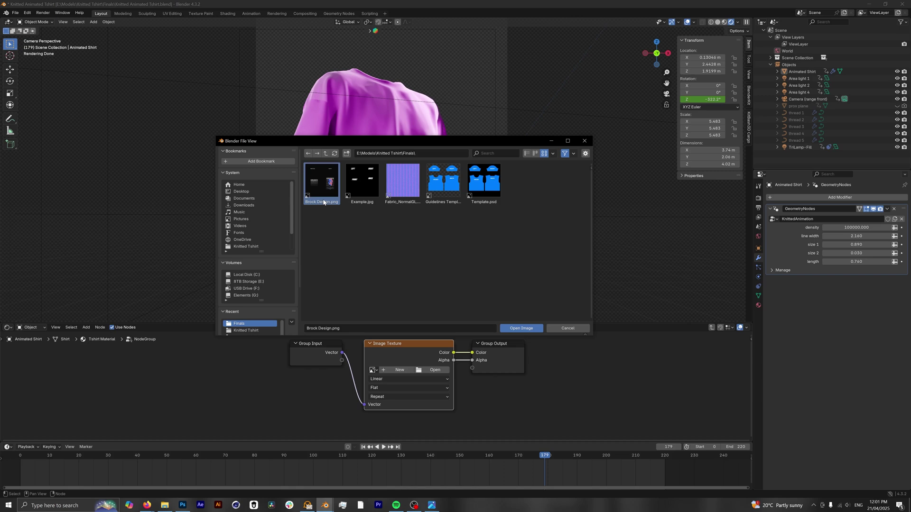
pyautogui.click(528, 328)
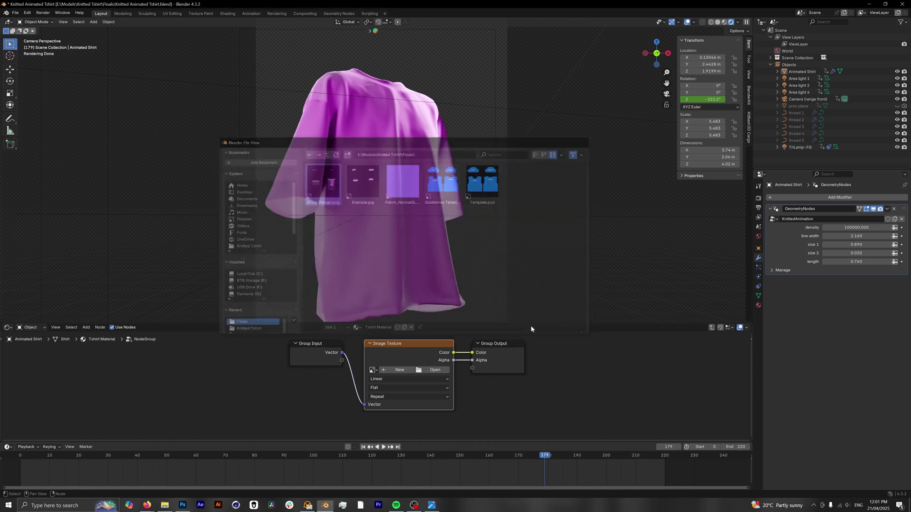
# - Play and scrub the animation to inspect the new design on the shirt around frames 83, 199, 26 and 140
pyautogui.click(264, 456)
pyautogui.press('space')
pyautogui.press('space')
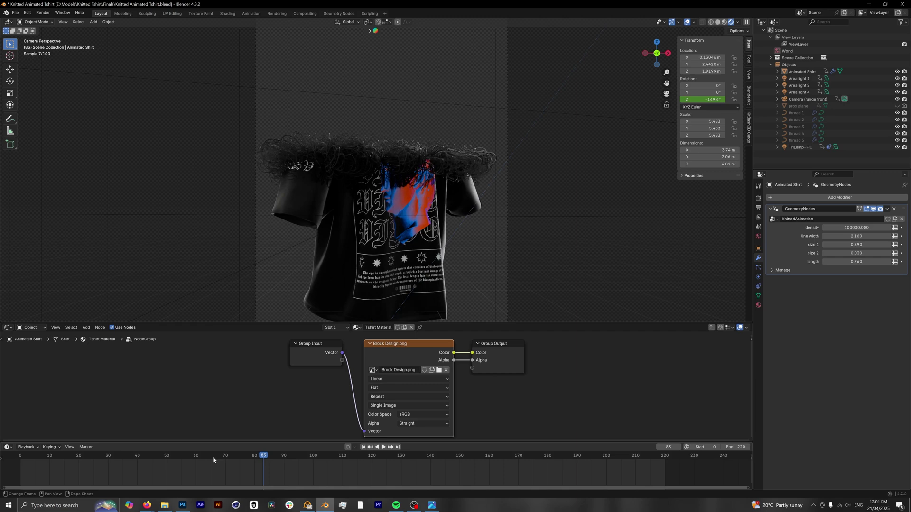
pyautogui.click(292, 456)
pyautogui.click(554, 456)
pyautogui.press('space')
pyautogui.press('space')
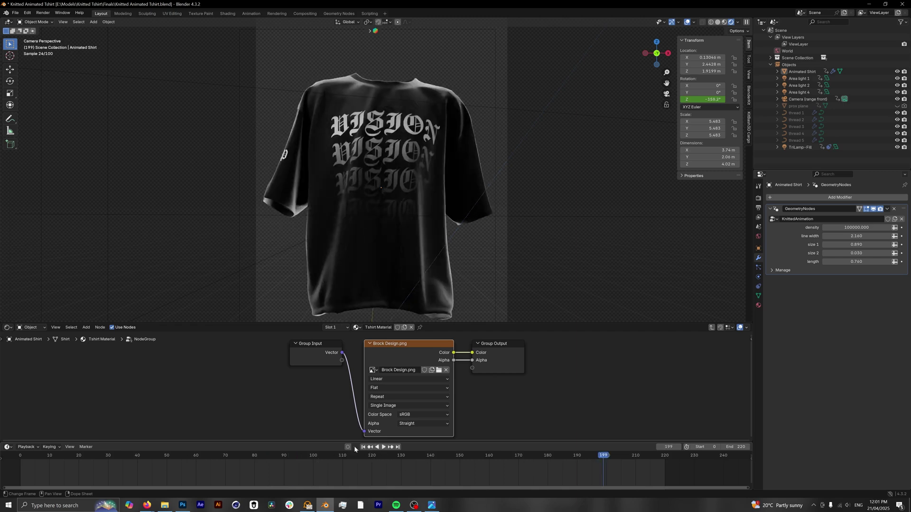
pyautogui.click(95, 456)
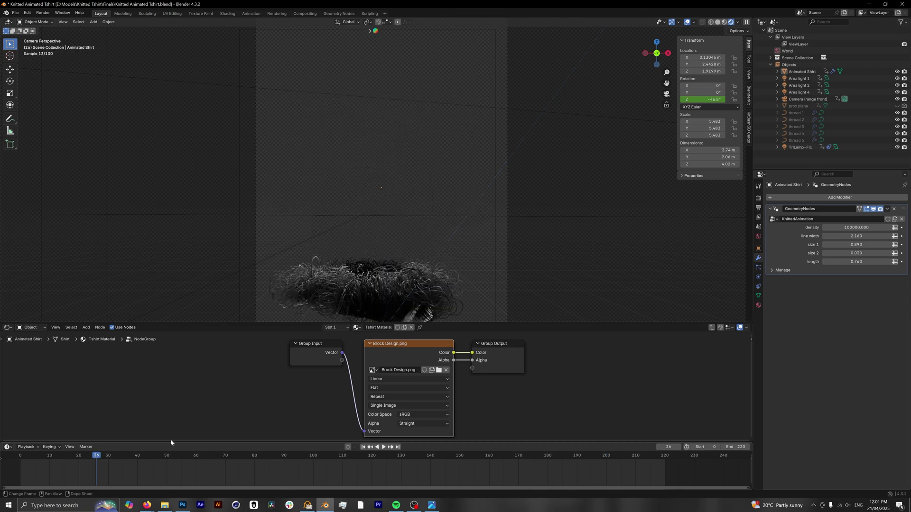
pyautogui.click(430, 456)
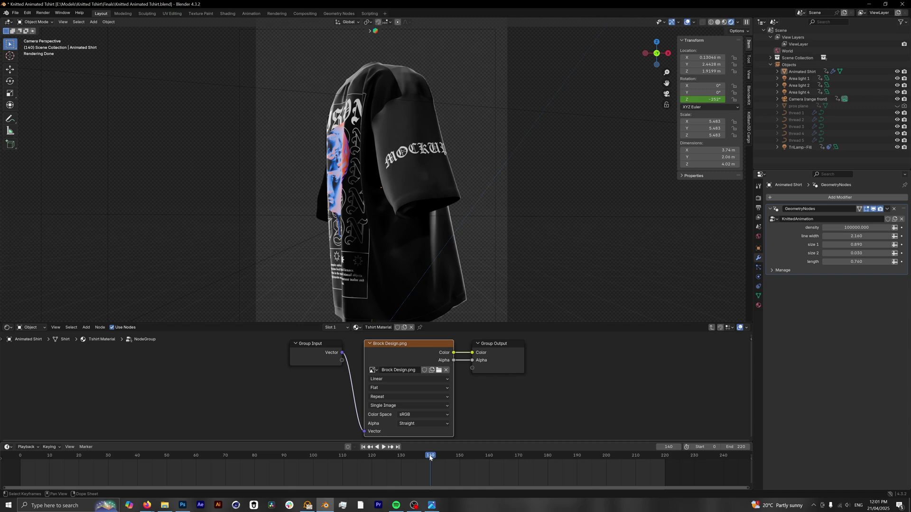
# - Set the Cycles render devices to OptiX in the system preferences, with the NVIDIA GeForce RTX 4090 enabled
pyautogui.click(28, 12)
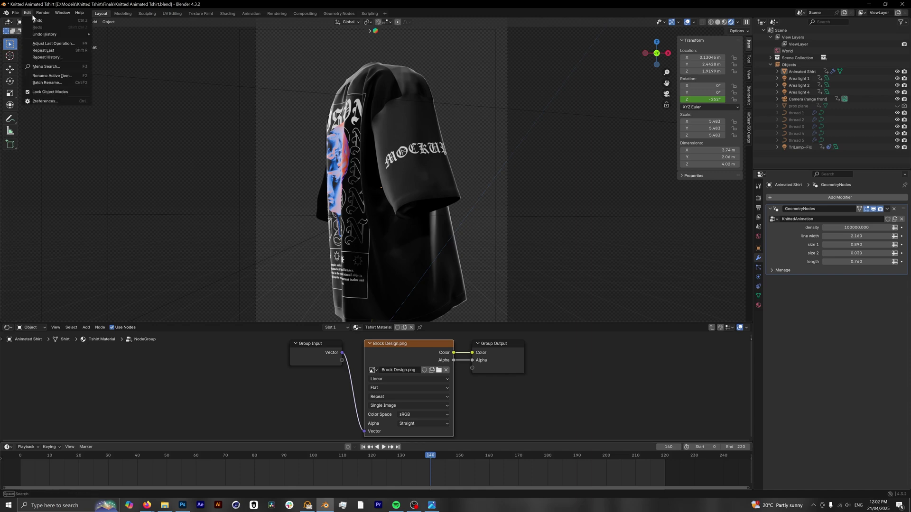
pyautogui.click(60, 102)
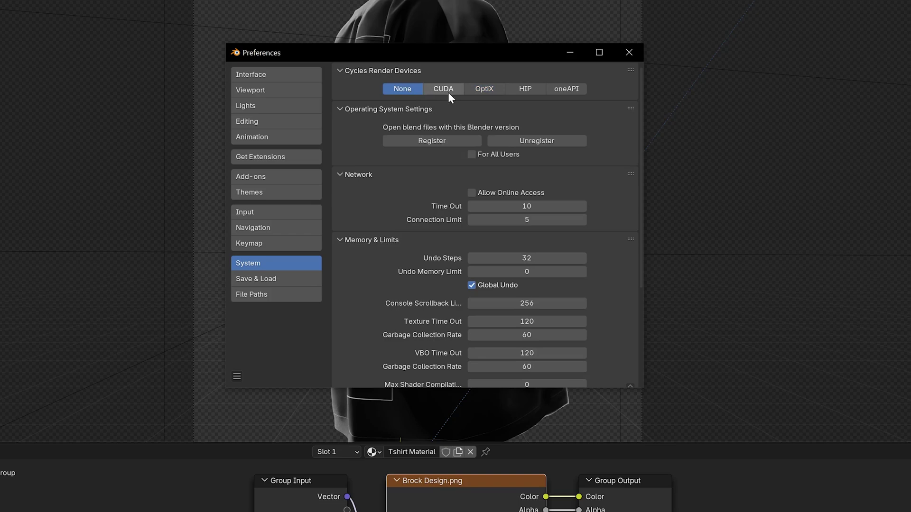
pyautogui.click(500, 89)
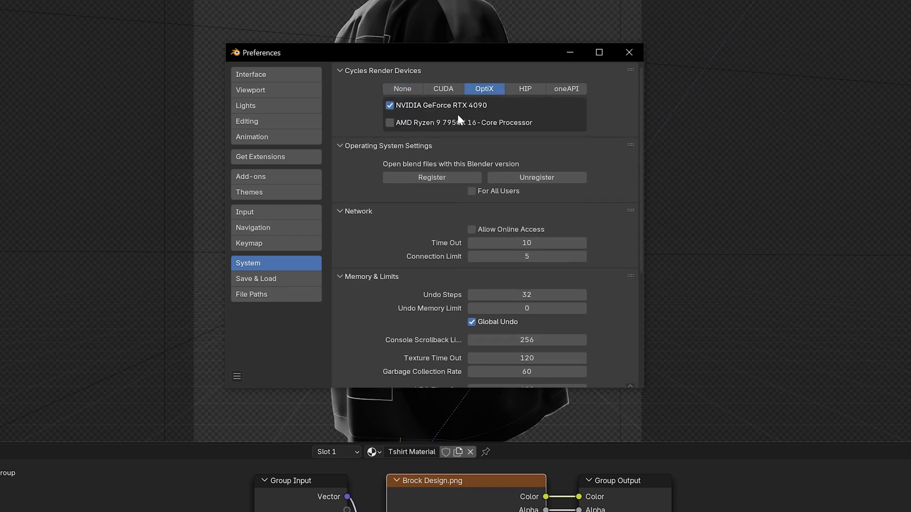
pyautogui.click(448, 122)
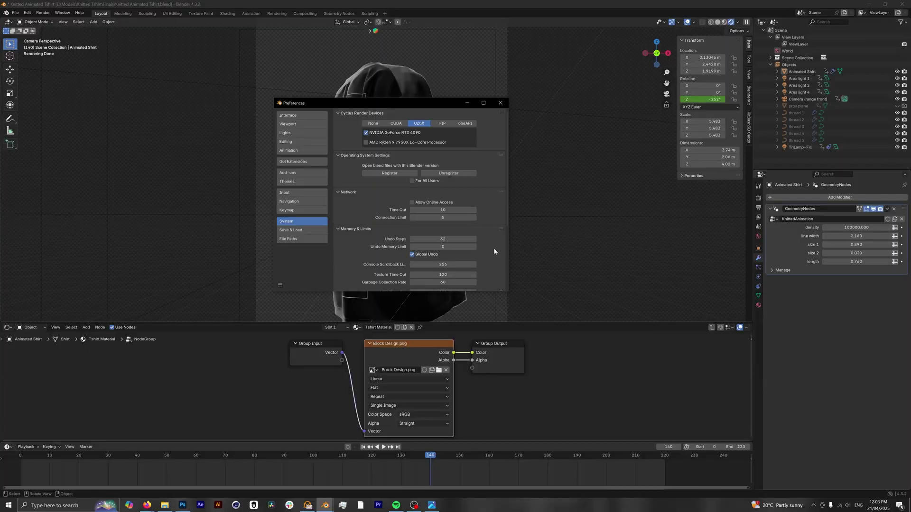
pyautogui.click(498, 103)
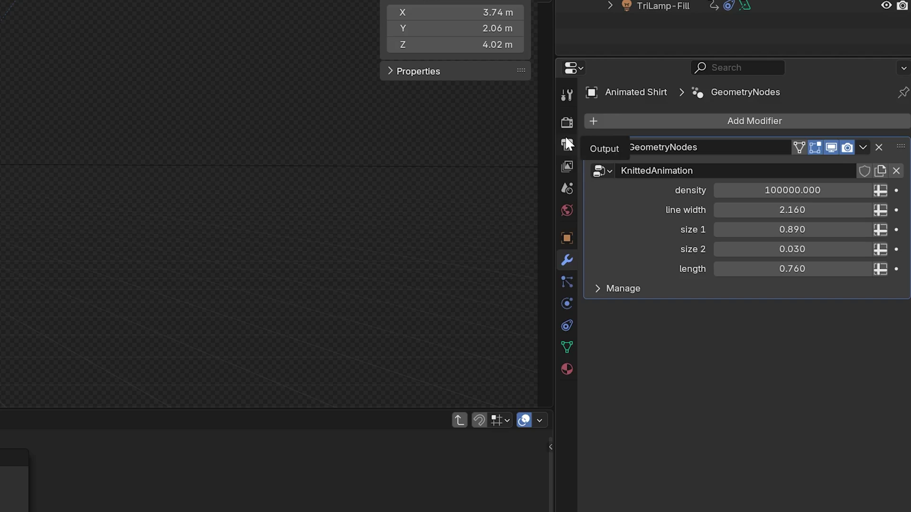
# - Check that the scene's Cycles render device is GPU Compute
pyautogui.click(564, 133)
pyautogui.click(760, 161)
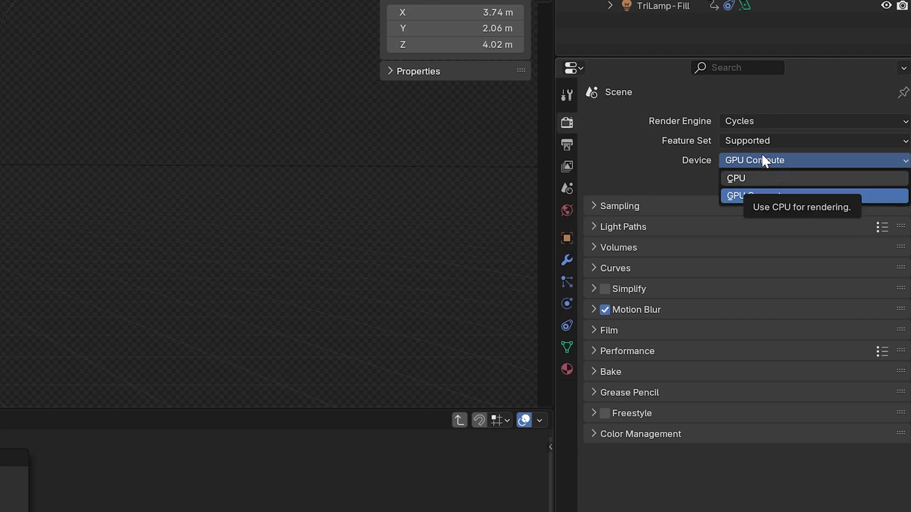
# - Set the render output path to E:\Renders 2025\Blender\Knitted Tshirt\New Folder with the file name BrockAnimation
pyautogui.click(569, 145)
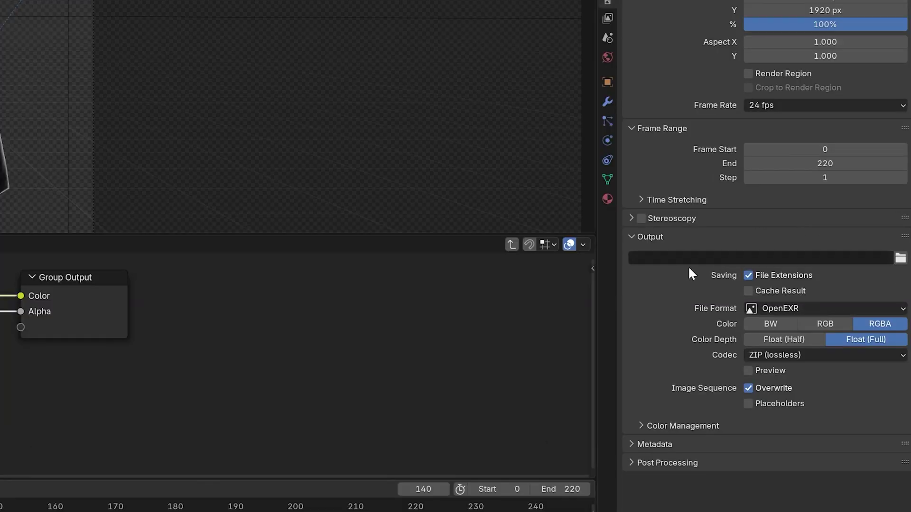
pyautogui.click(900, 258)
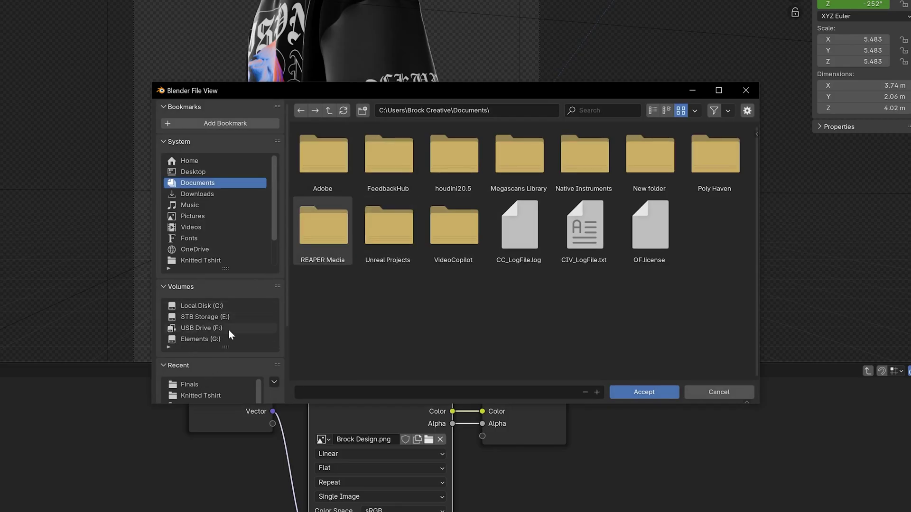
pyautogui.click(227, 317)
pyautogui.scroll(-6, 417, 280)
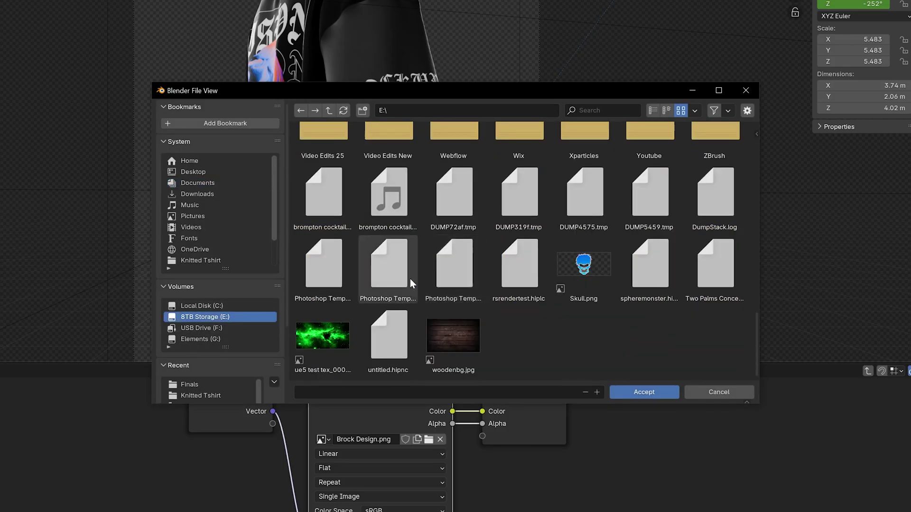
pyautogui.write('BrockAnimation')
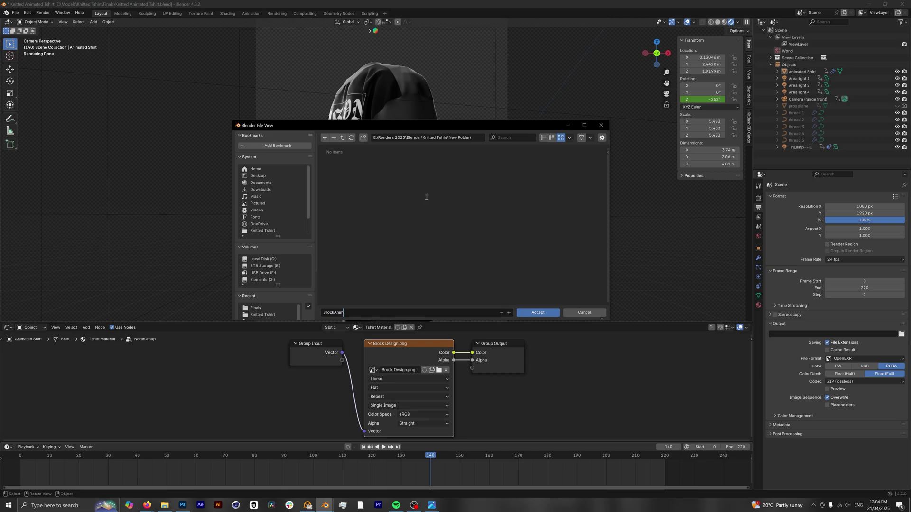
pyautogui.click(538, 313)
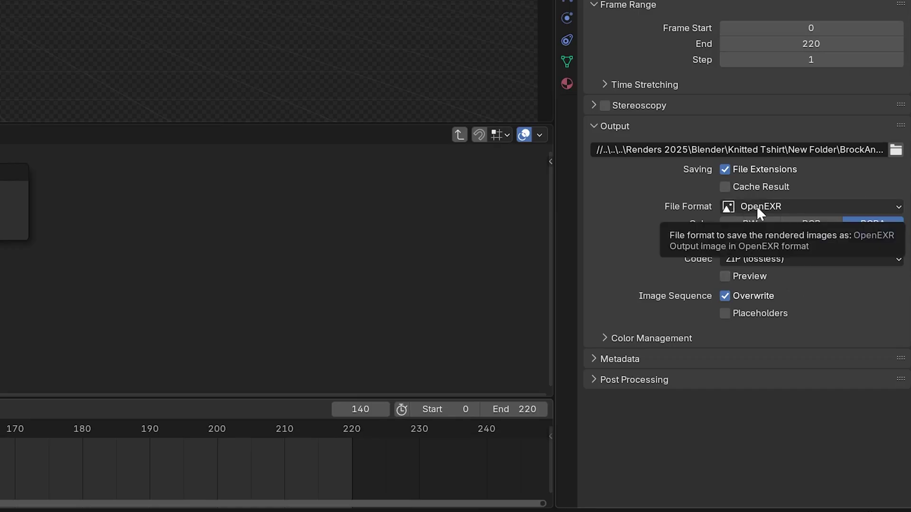
# - Set the render output's file format to PNG with 0% compression
pyautogui.click(756, 206)
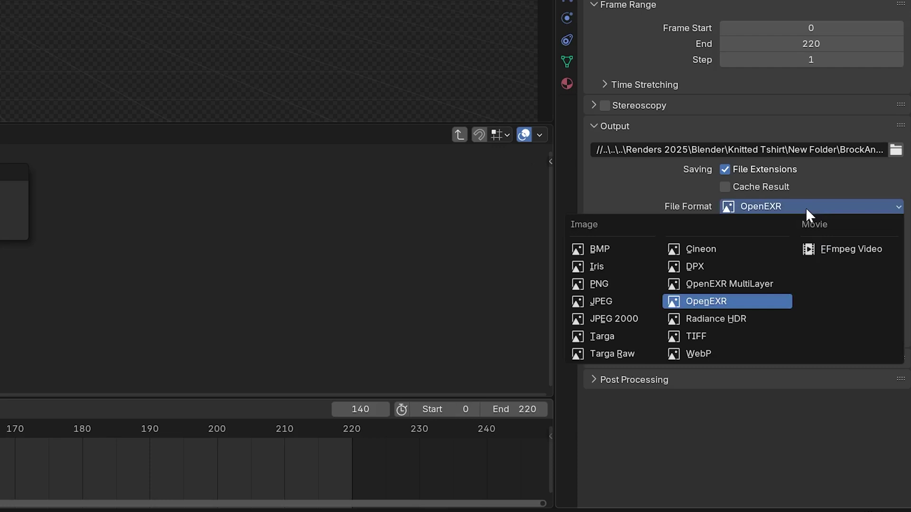
pyautogui.click(616, 286)
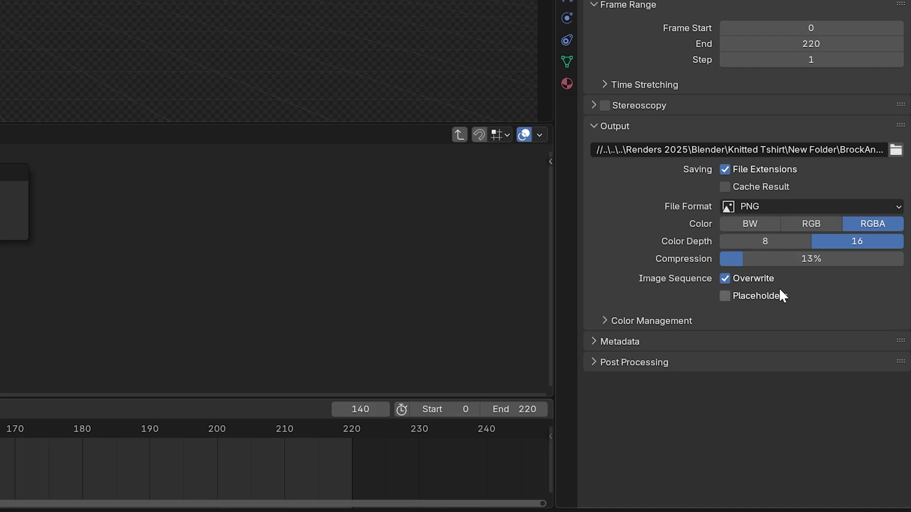
pyautogui.click(773, 259)
pyautogui.write('0')
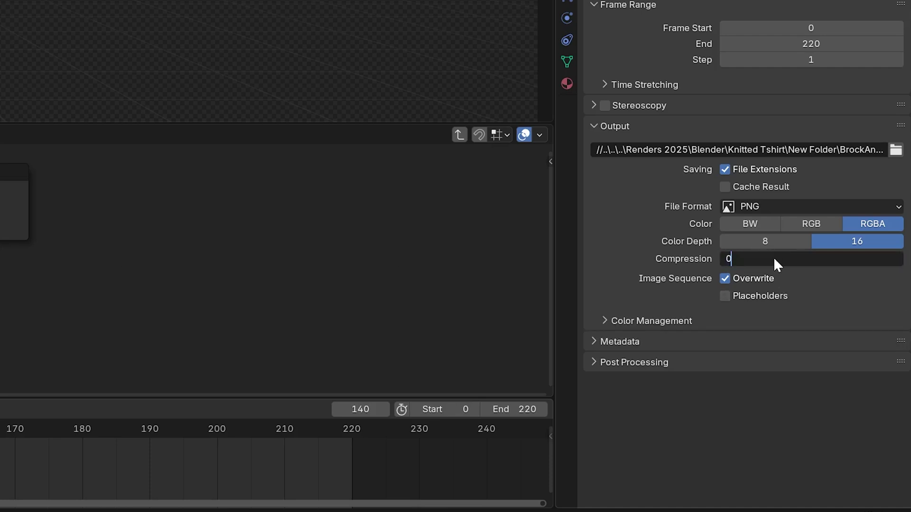
pyautogui.press('Return')
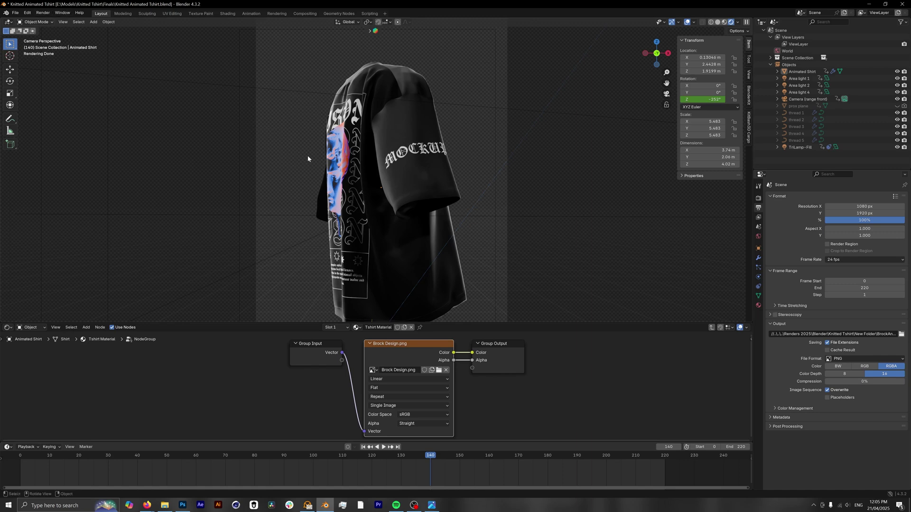
# - Start rendering the animation
pyautogui.click(43, 13)
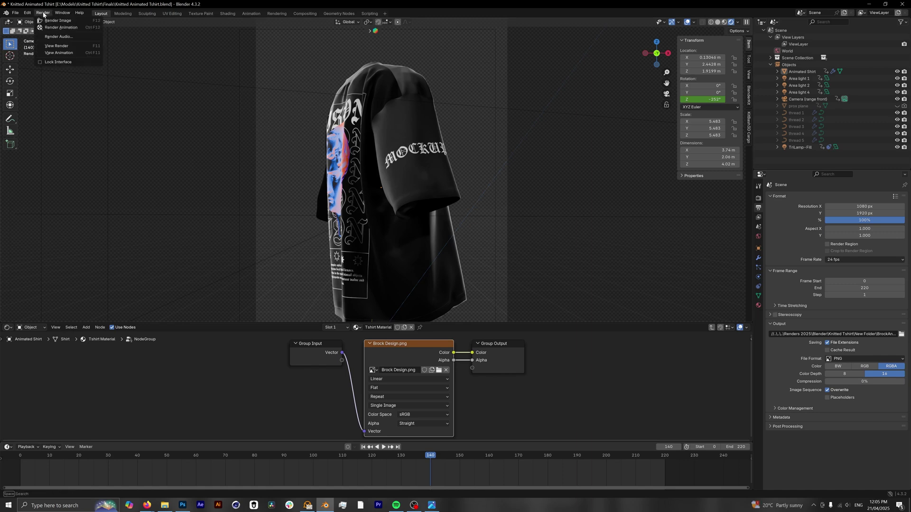